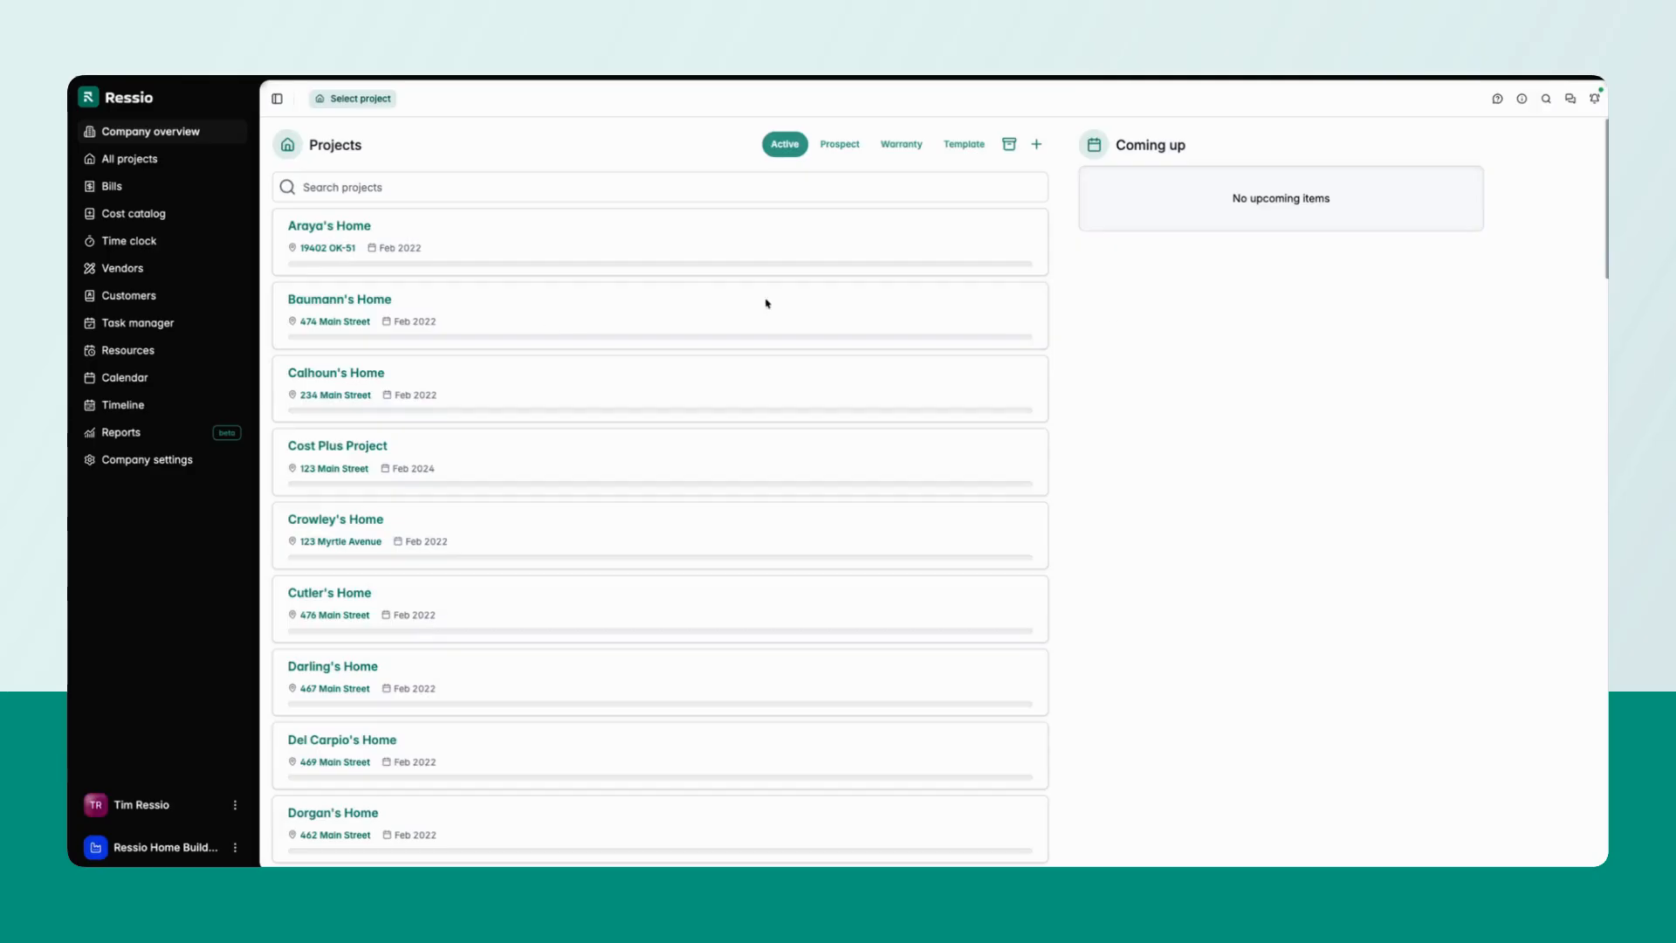
Connect the company to the Adaptive integration and authorize Ressio's requested access.
{"action": "left_click", "coordinate": [166, 460]}
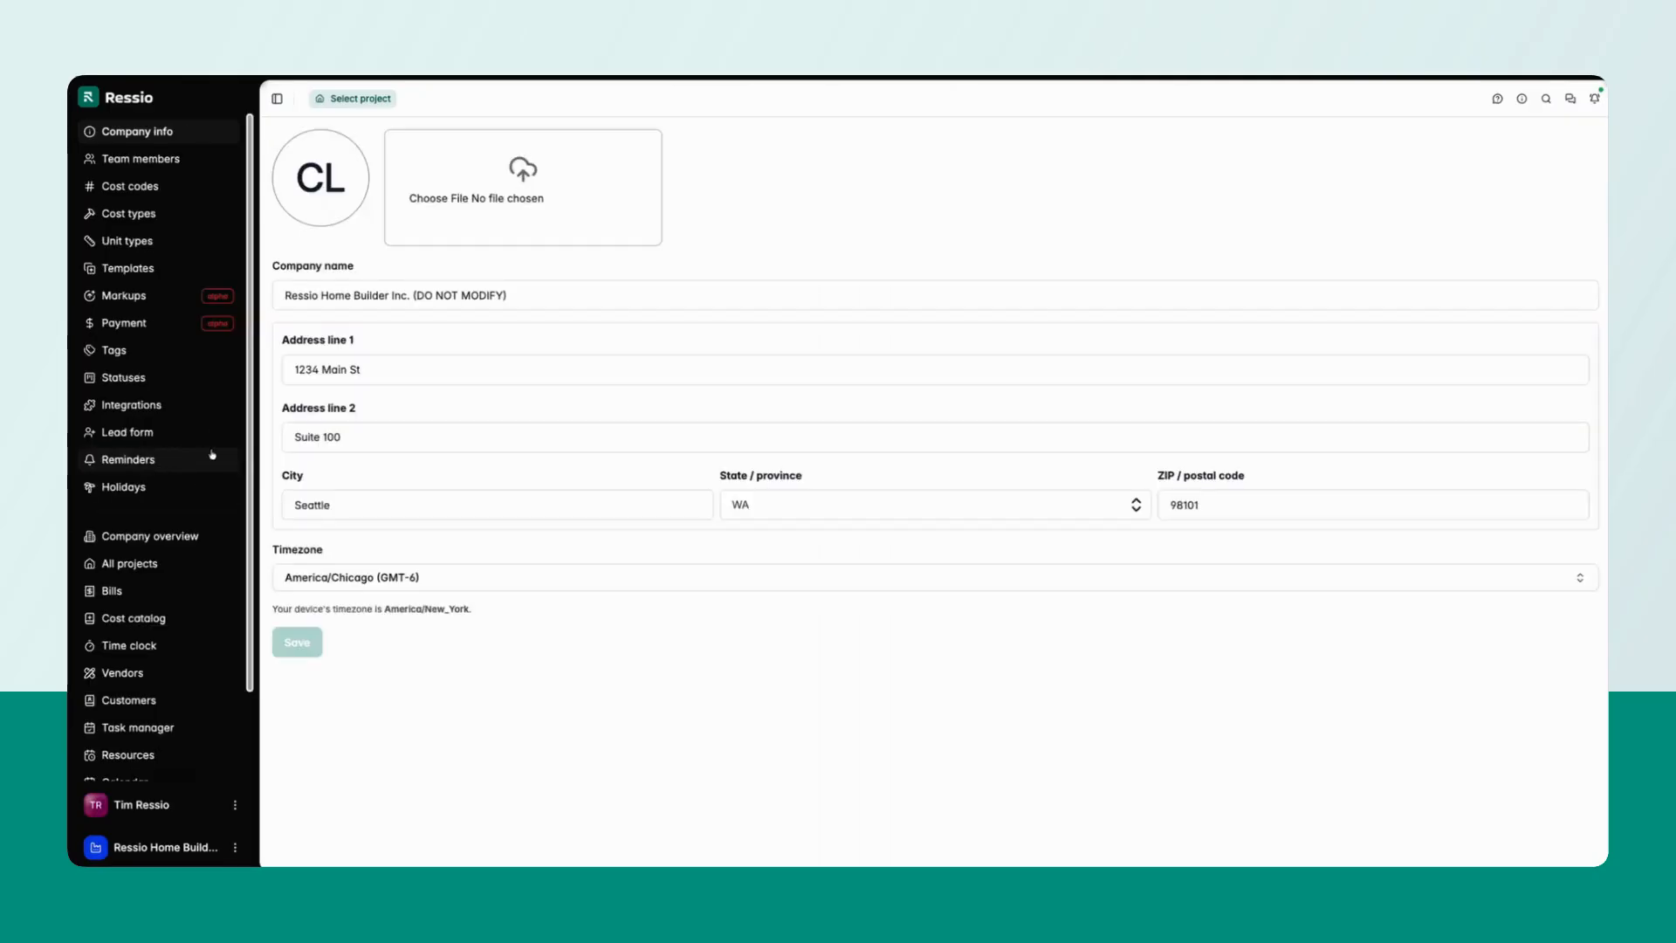
{"action": "left_click", "coordinate": [182, 407]}
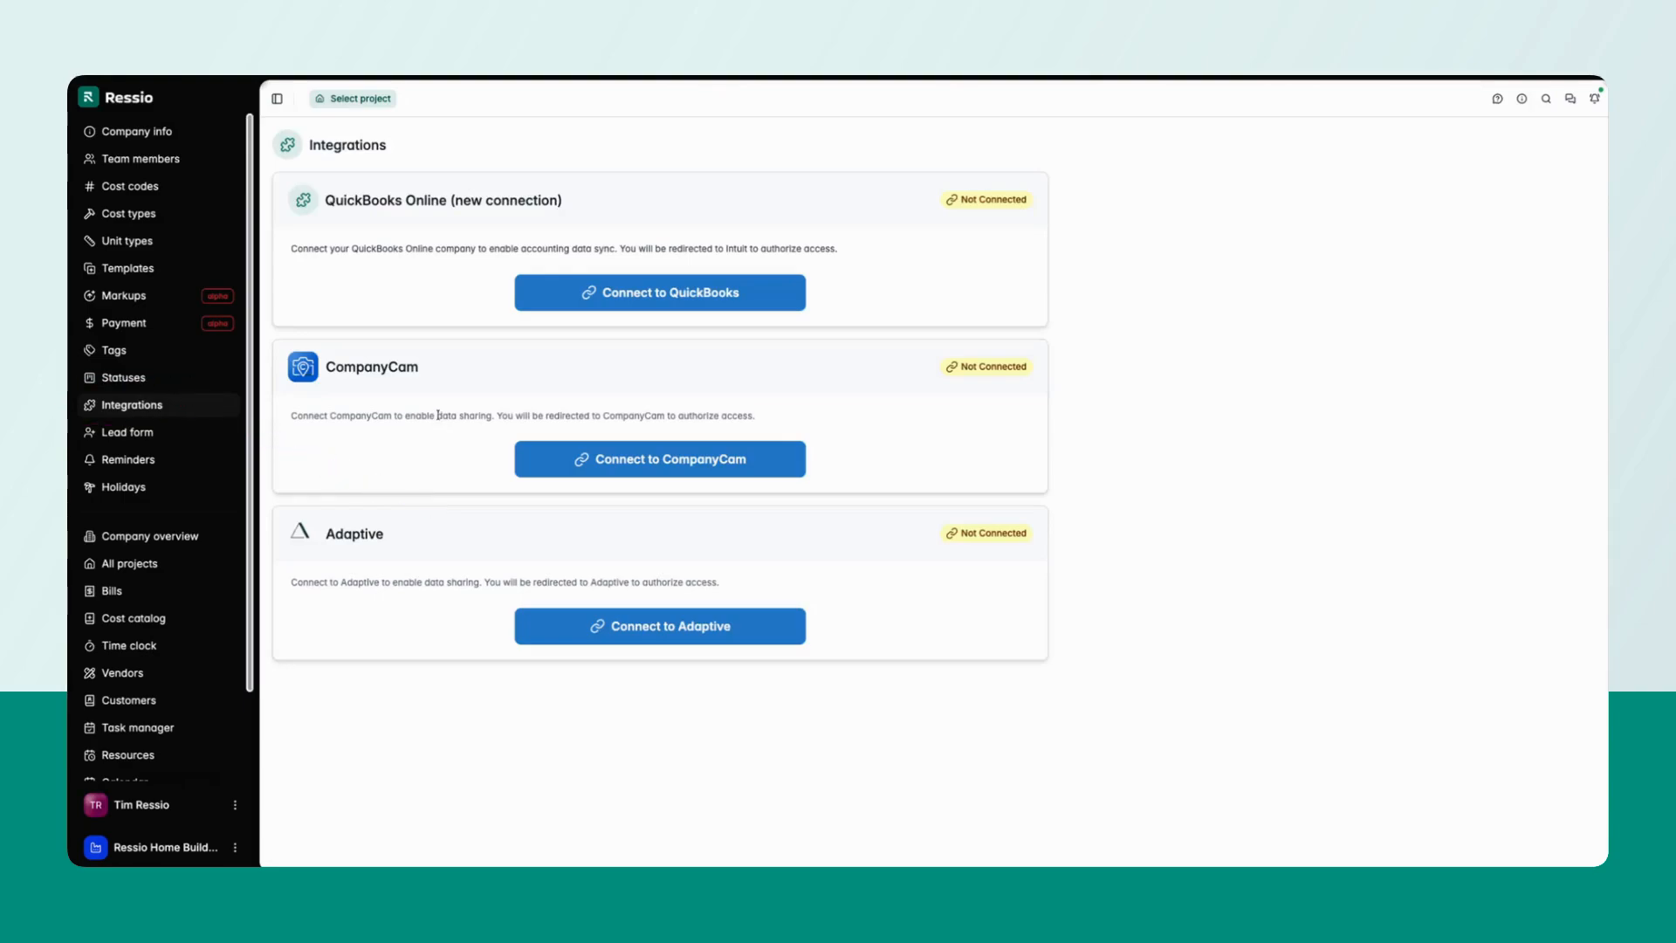
{"action": "left_click", "coordinate": [617, 628]}
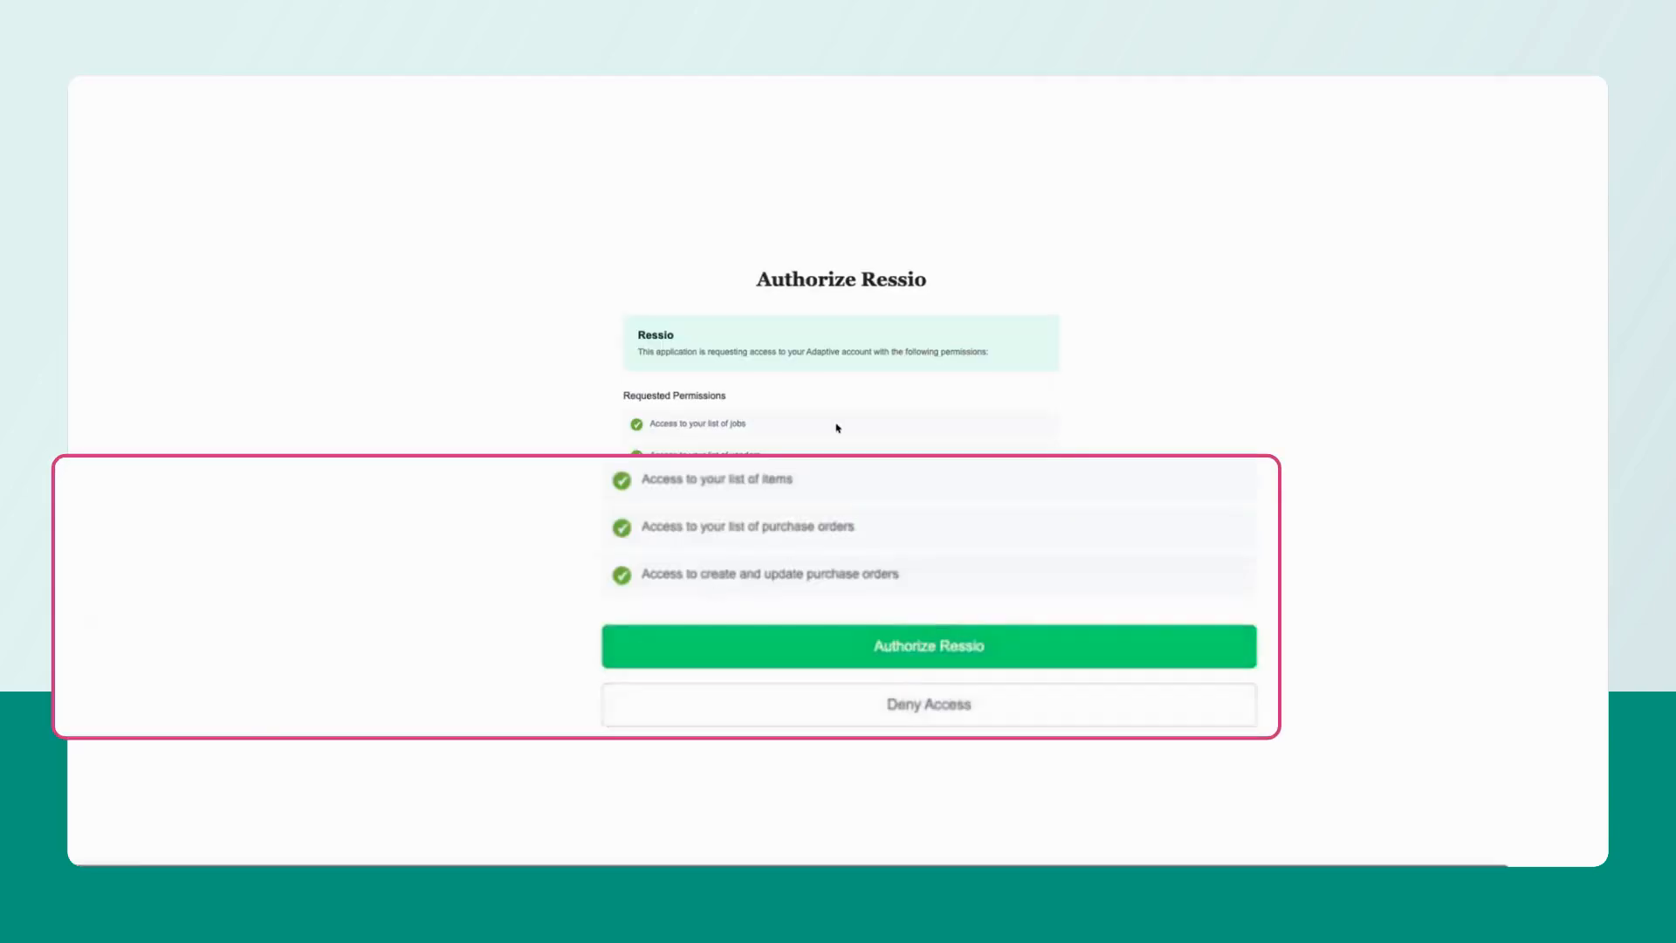
{"action": "left_click", "coordinate": [813, 632]}
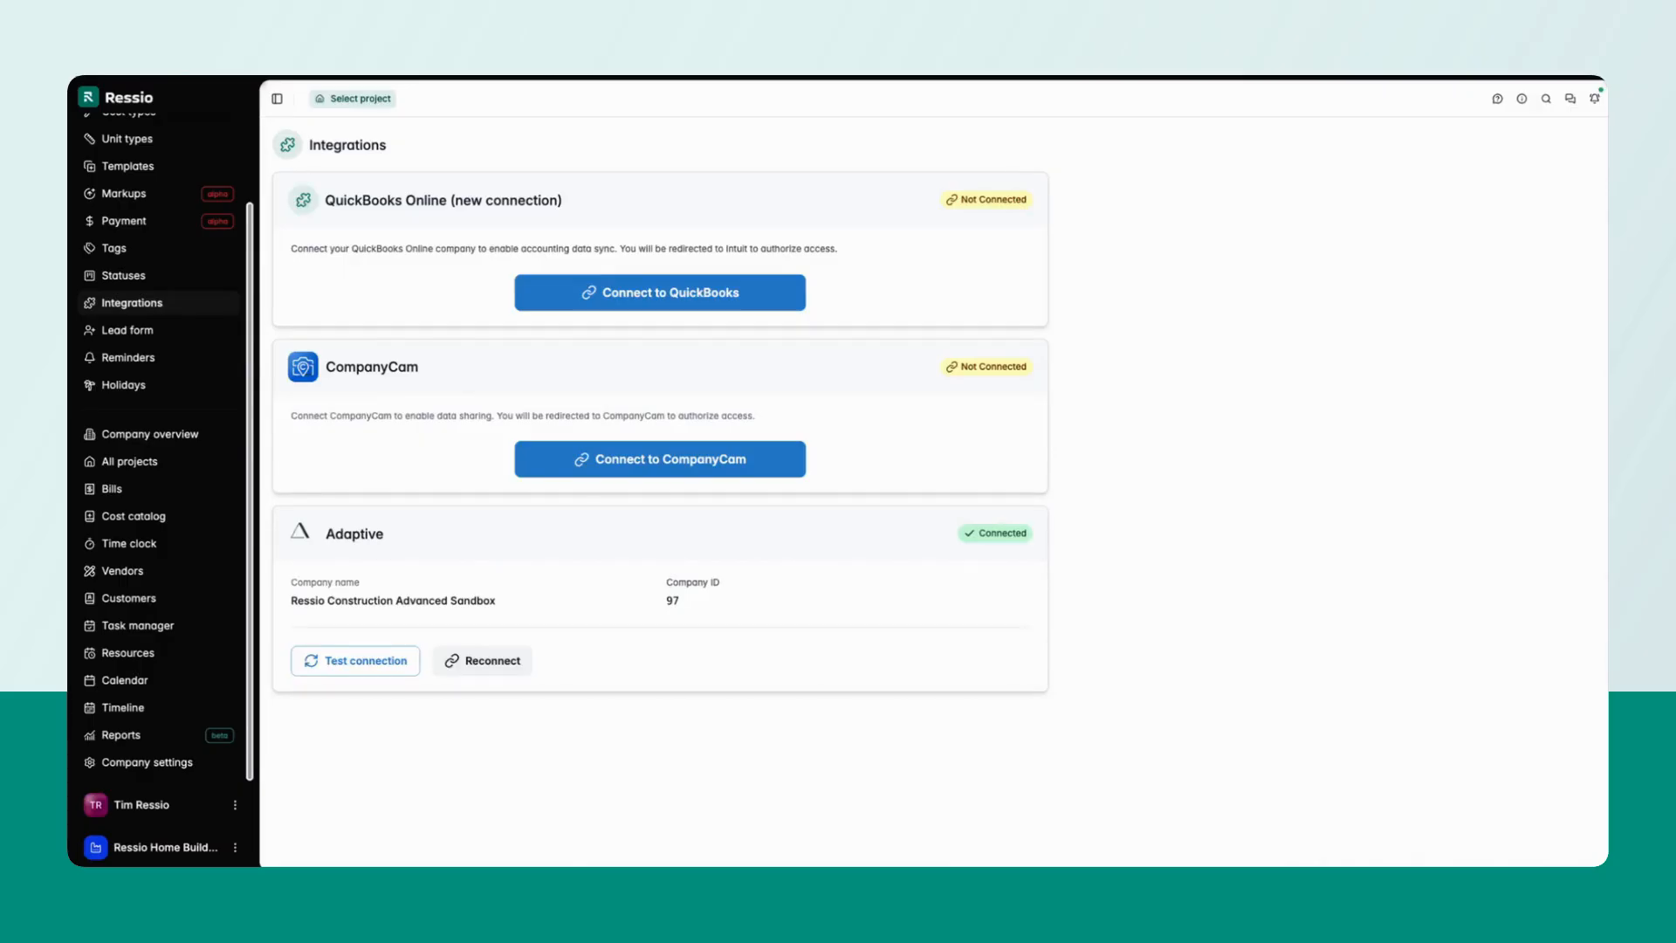
Connect the Araya's Home project to the Adaptive job "Anderson, Murray and Brock : Fischer, Hayes and Miller" in its financial settings.
{"action": "left_click", "coordinate": [359, 102]}
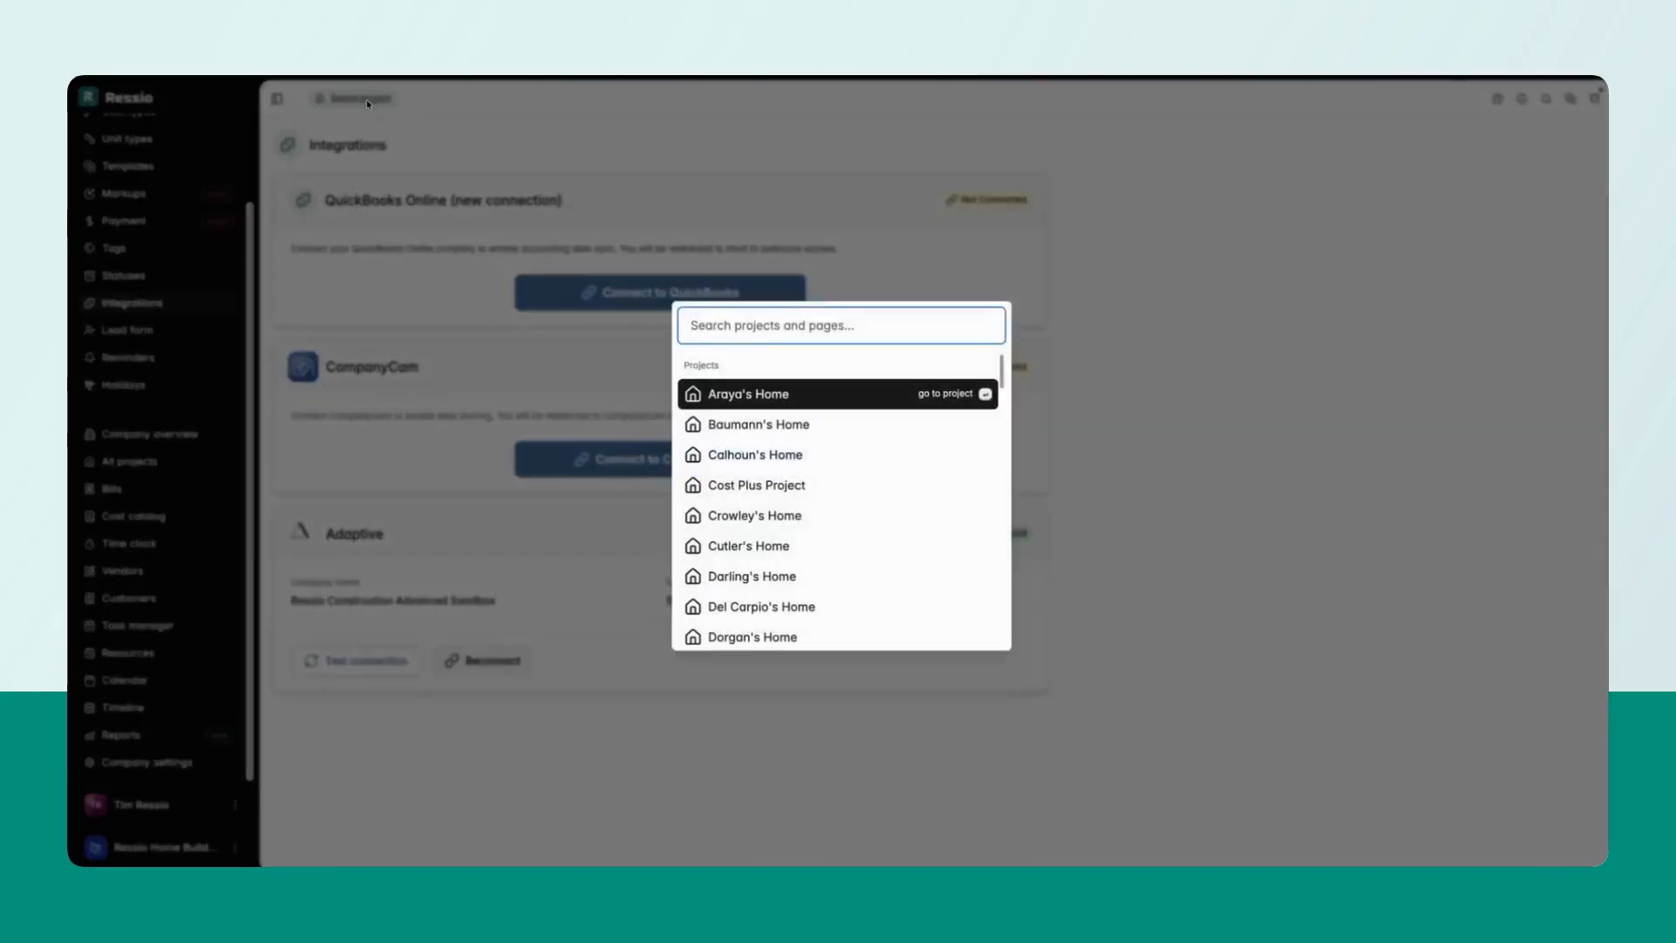
{"action": "left_click", "coordinate": [769, 395]}
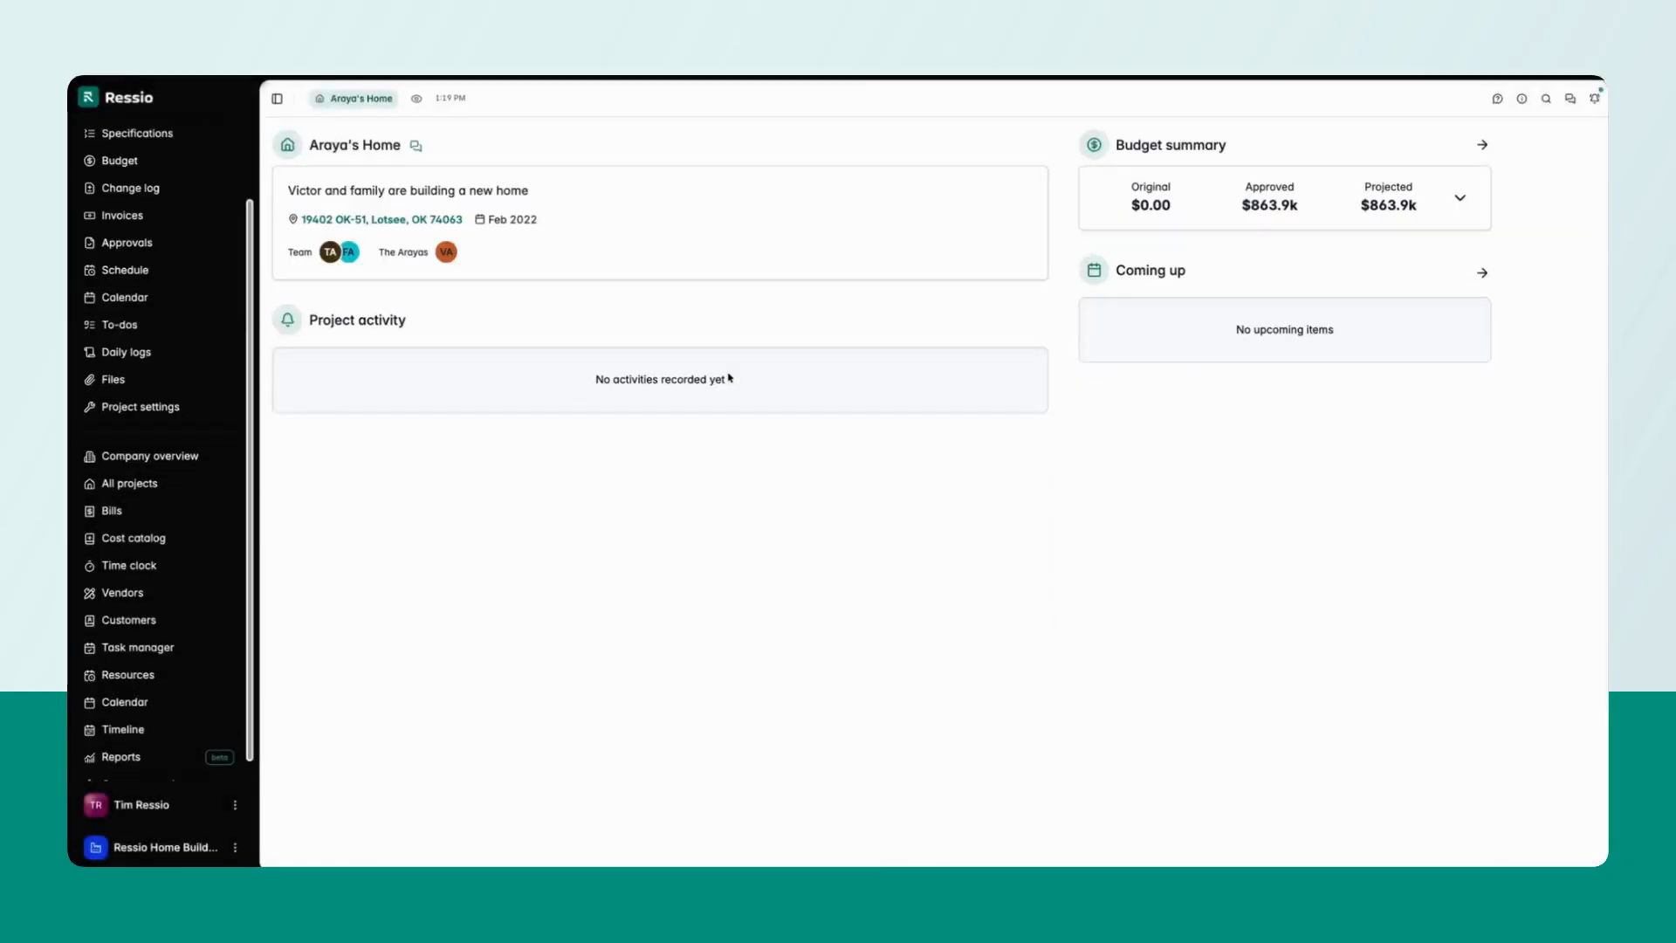
{"action": "left_click", "coordinate": [141, 407]}
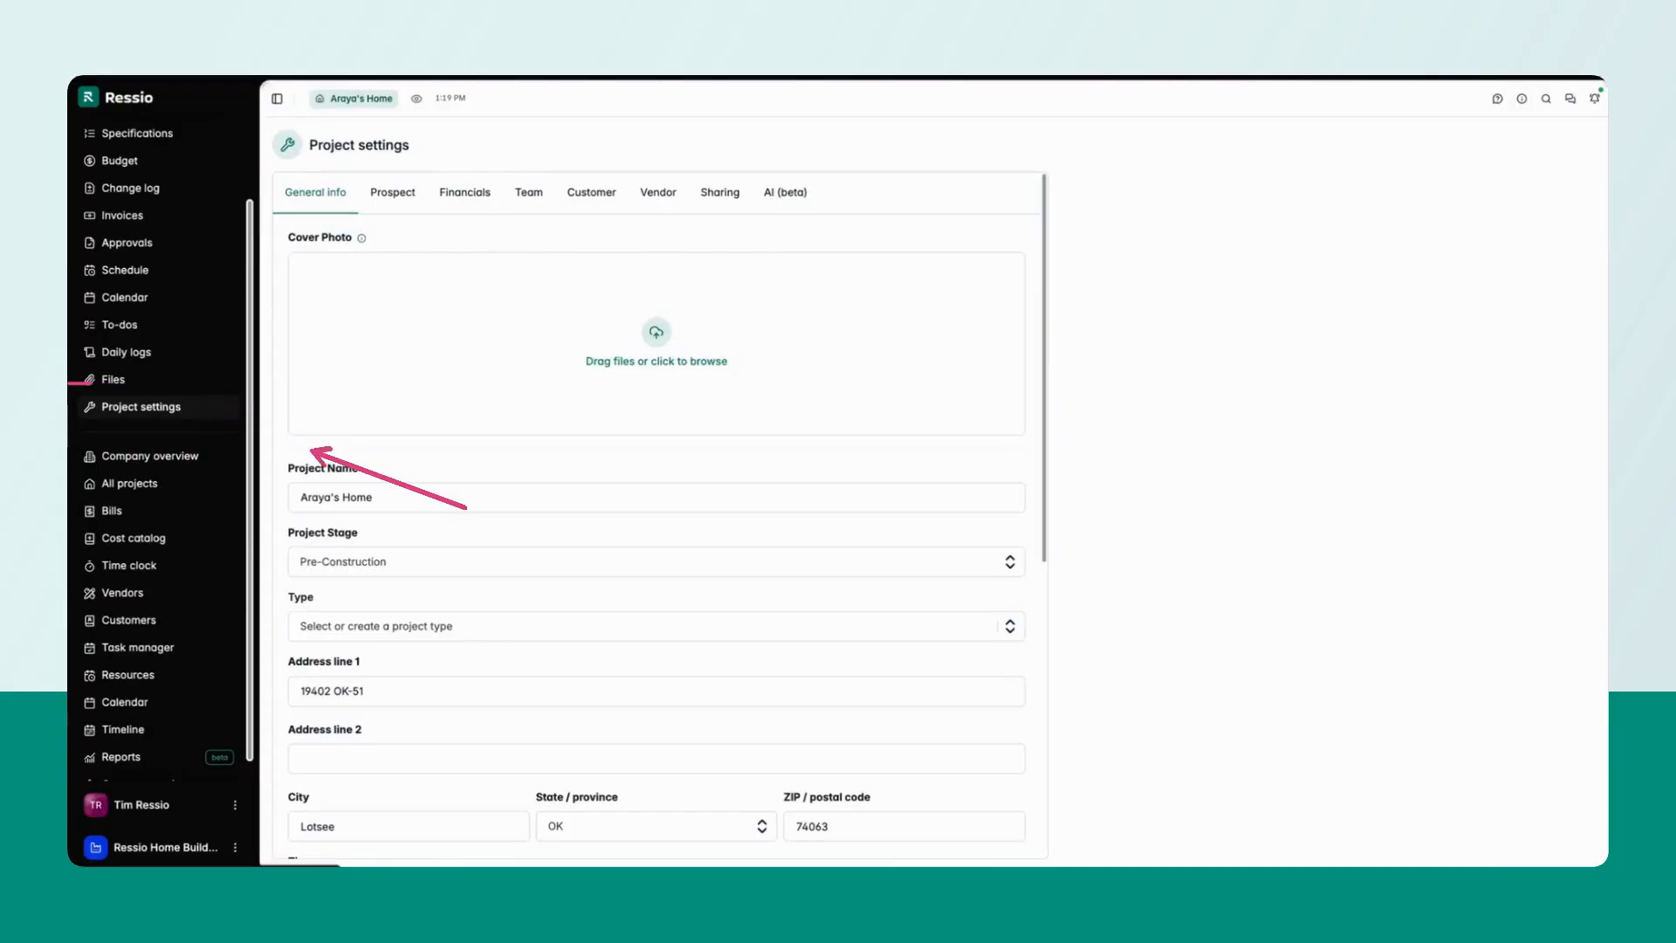
{"action": "left_click", "coordinate": [465, 192]}
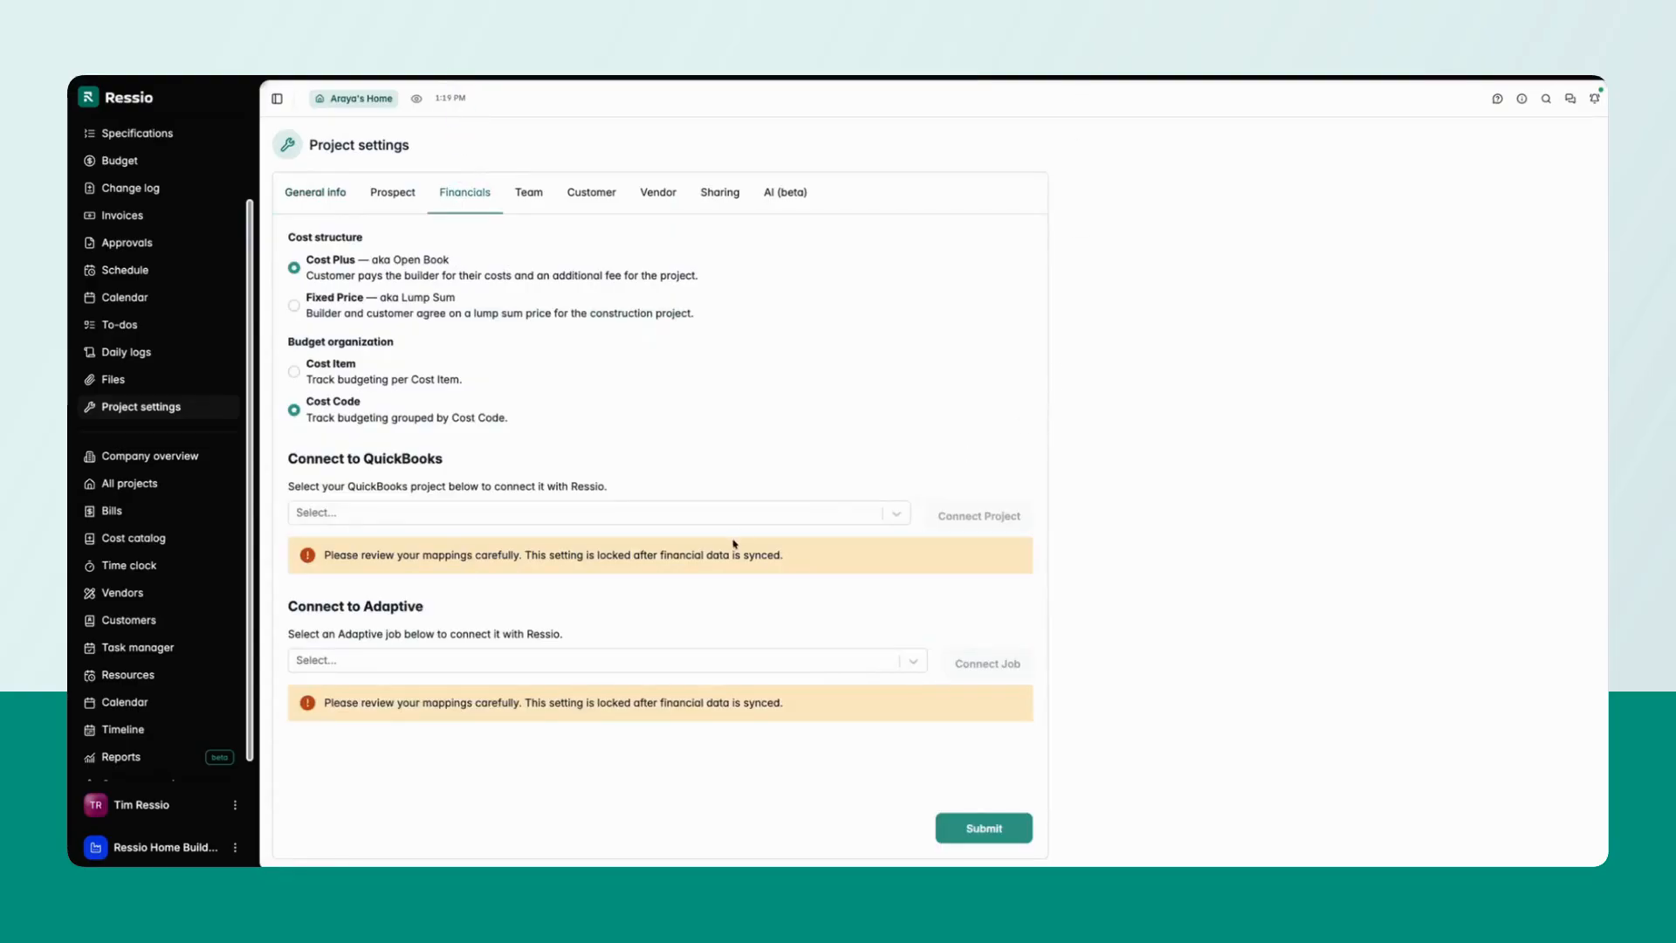
{"action": "left_click", "coordinate": [730, 659]}
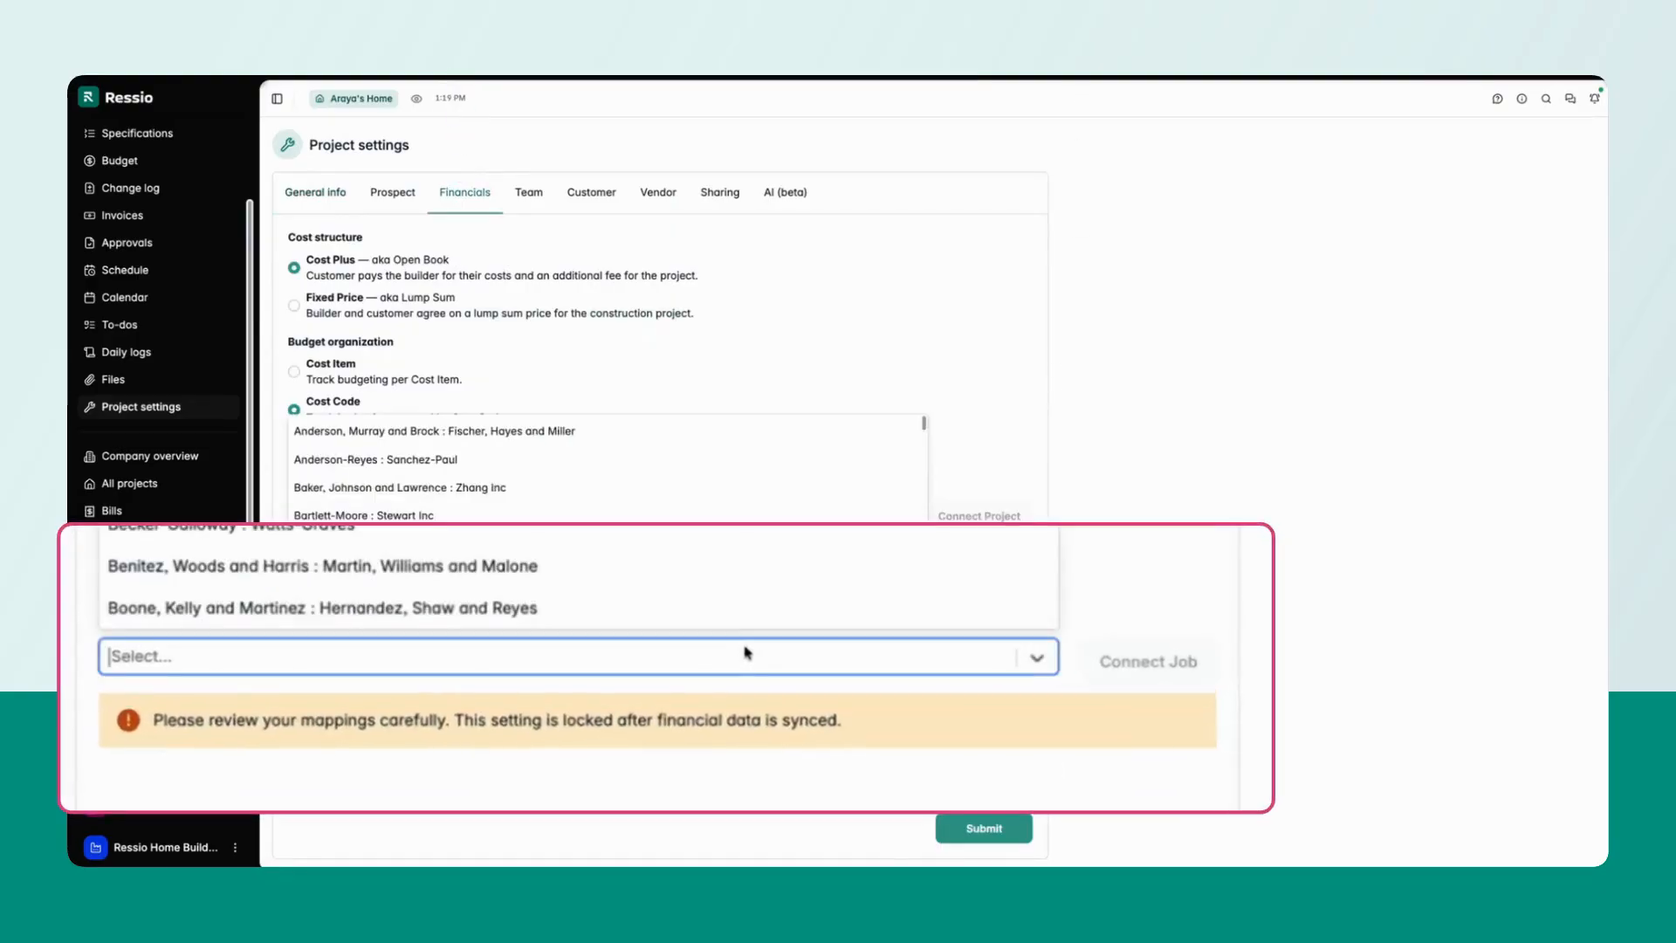
{"action": "scroll", "coordinate": [700, 600], "scroll_direction": "down", "scroll_amount": 1}
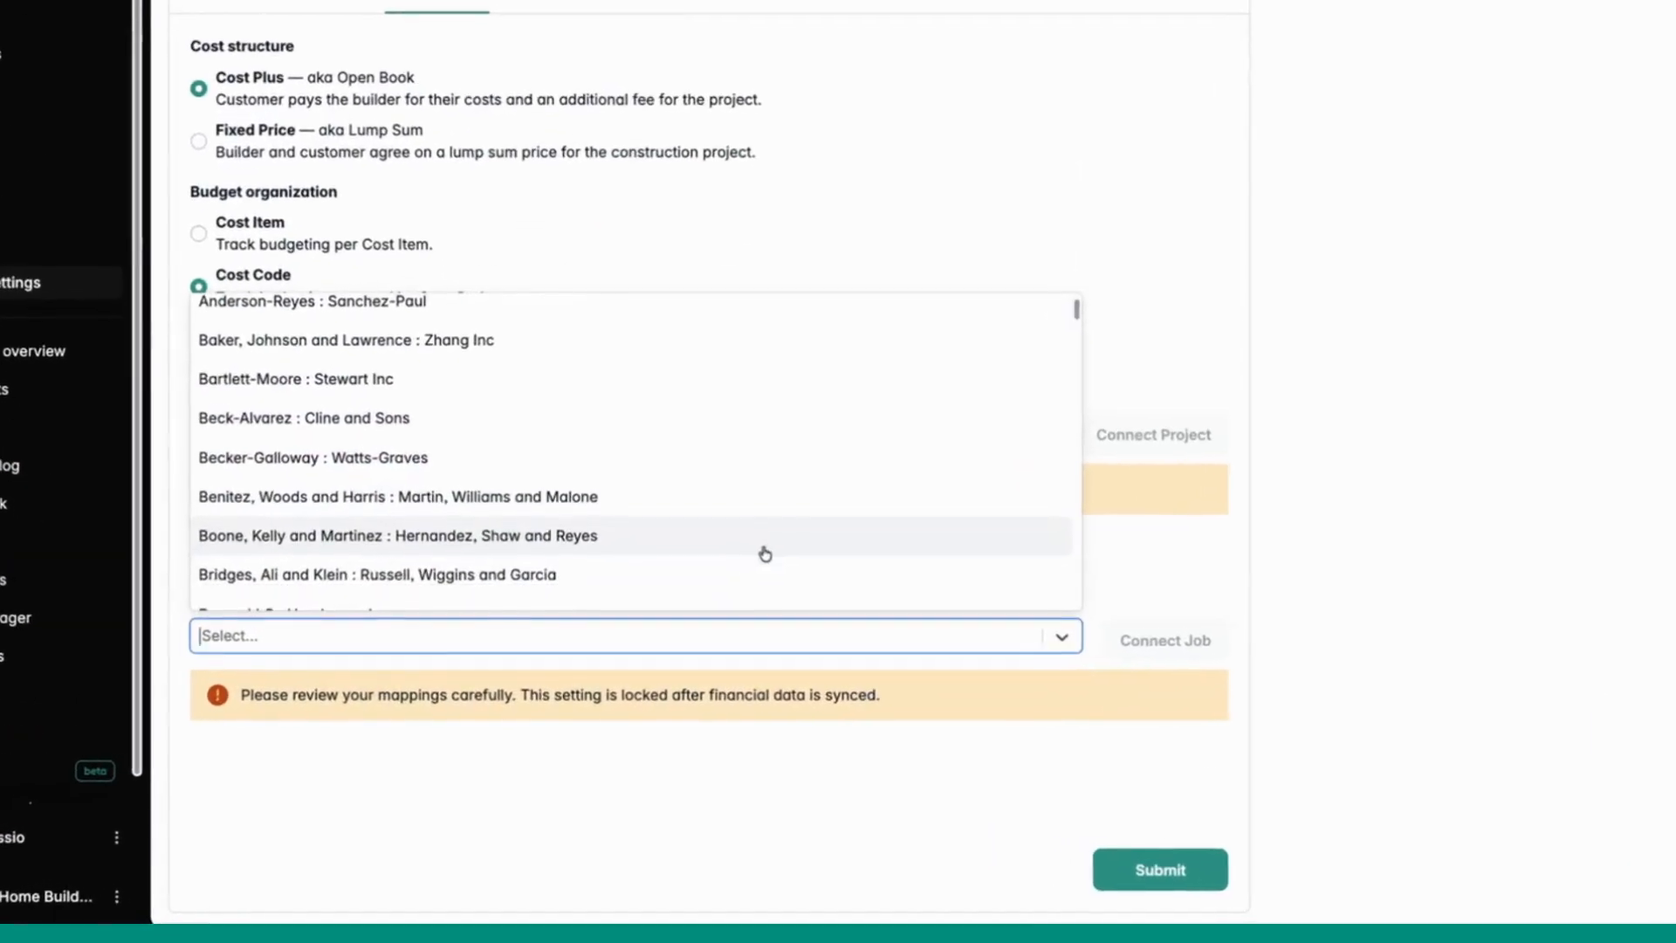
{"action": "scroll", "coordinate": [765, 554], "scroll_direction": "up", "scroll_amount": 1}
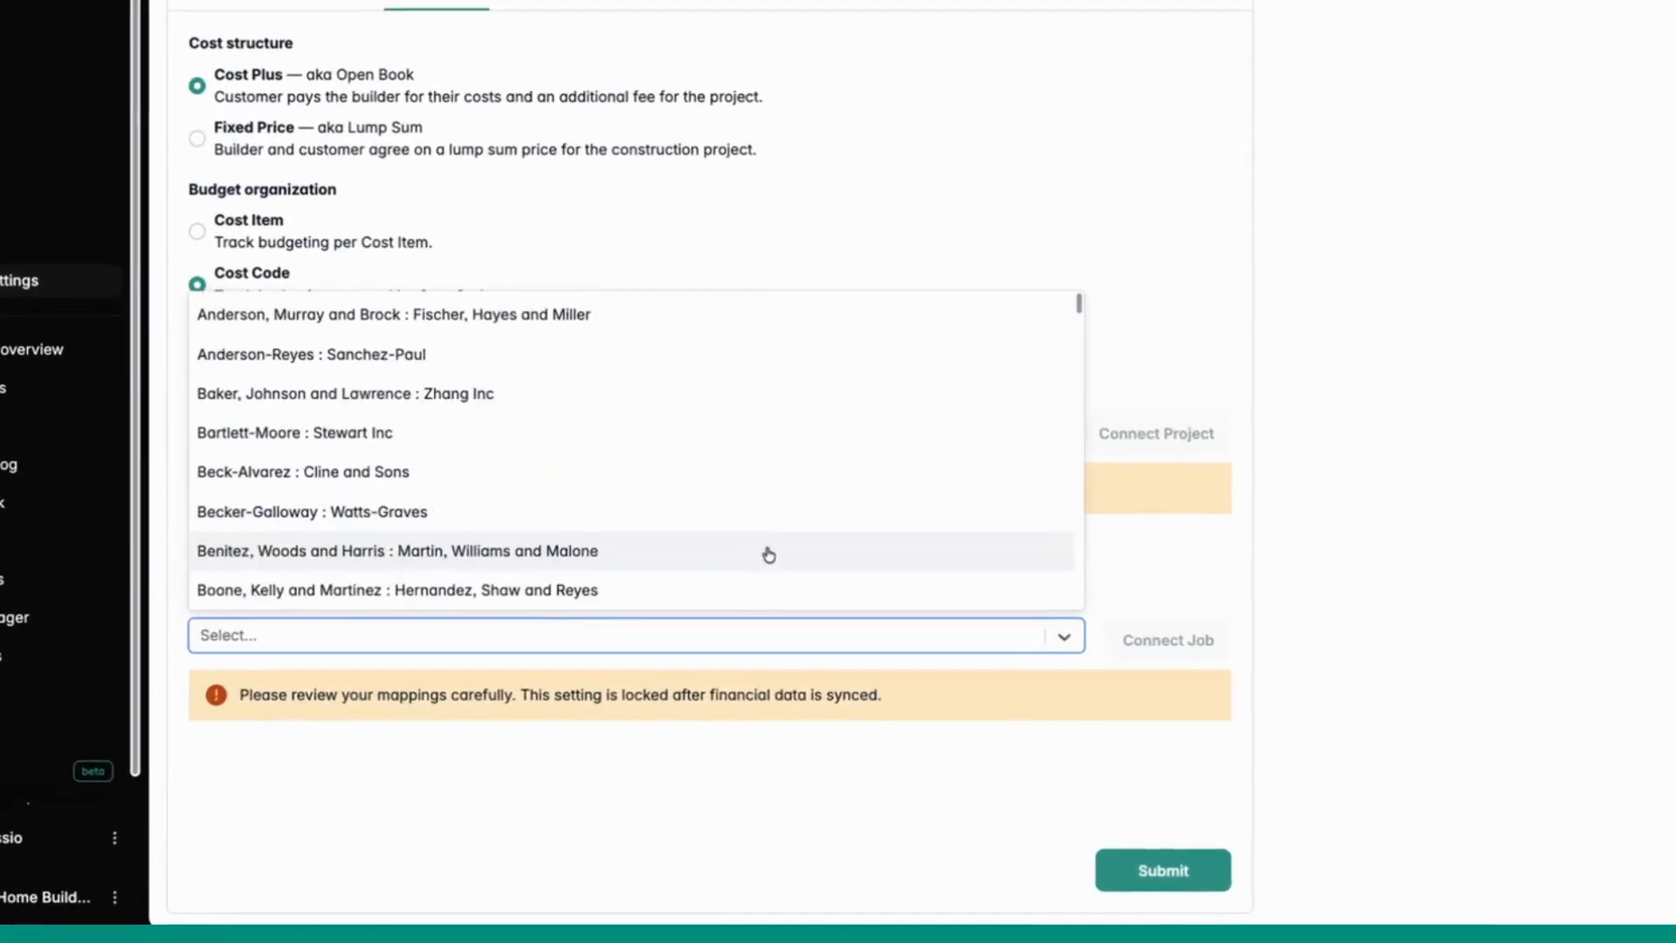
{"action": "left_click", "coordinate": [746, 329]}
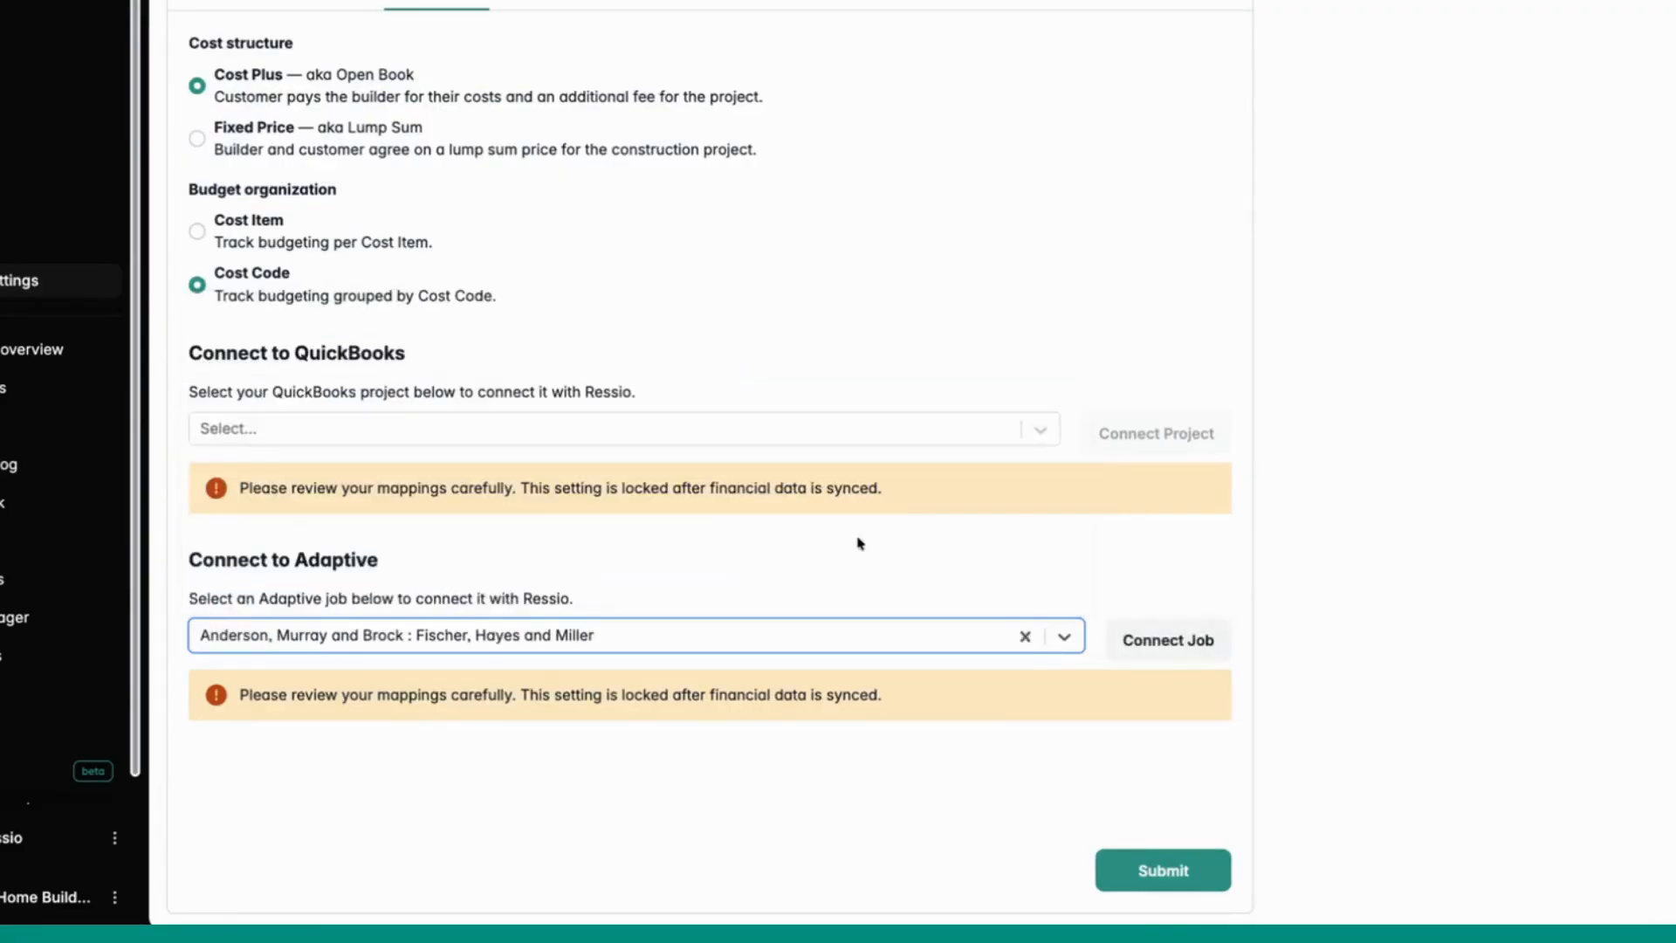
{"action": "left_click", "coordinate": [1157, 641]}
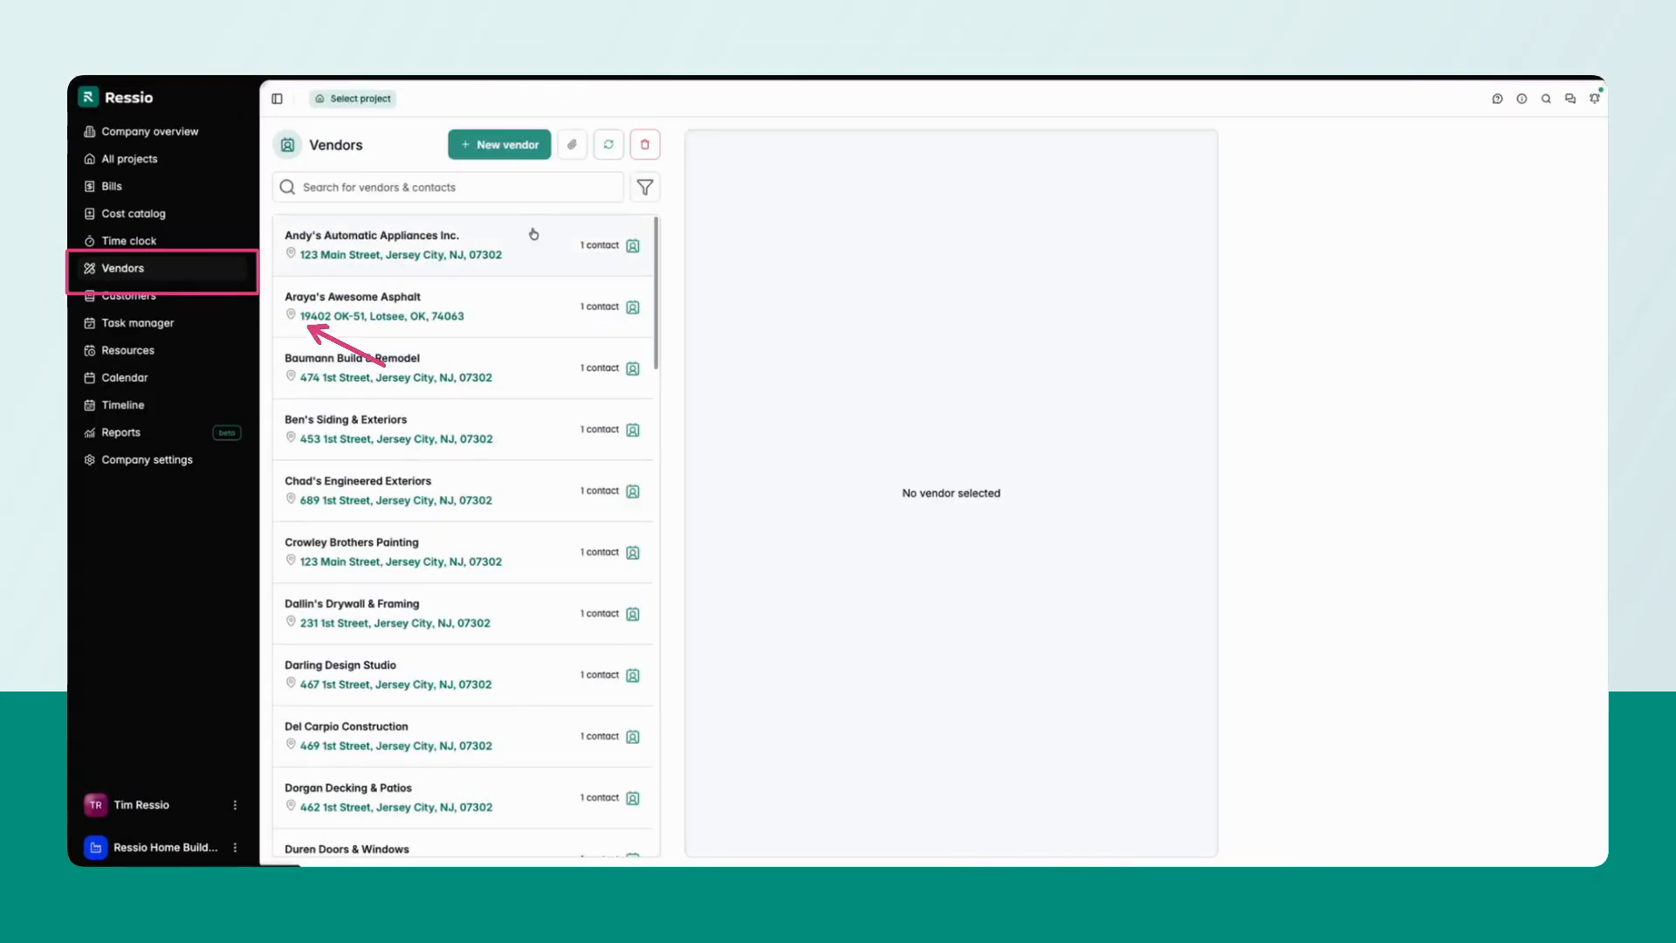
Link the vendor Andy's Automatic Appliances Inc. to the Adaptive vendor "108 St Georges Terrace" and confirm the connection.
{"action": "left_click", "coordinate": [533, 234]}
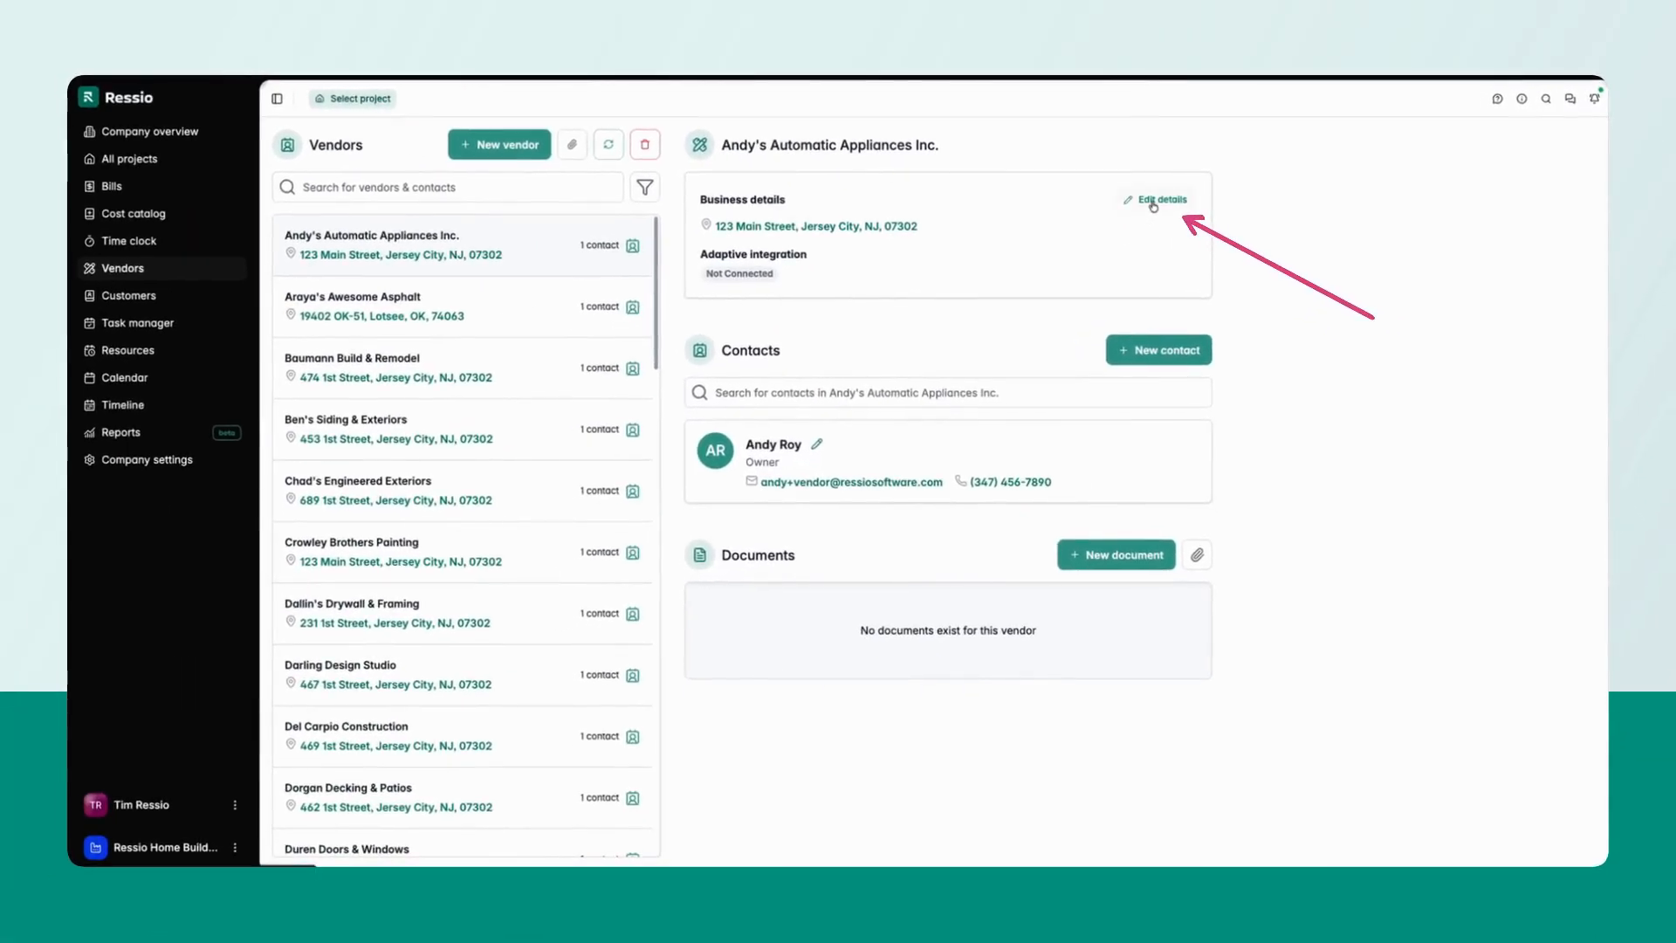
{"action": "left_click", "coordinate": [1153, 201]}
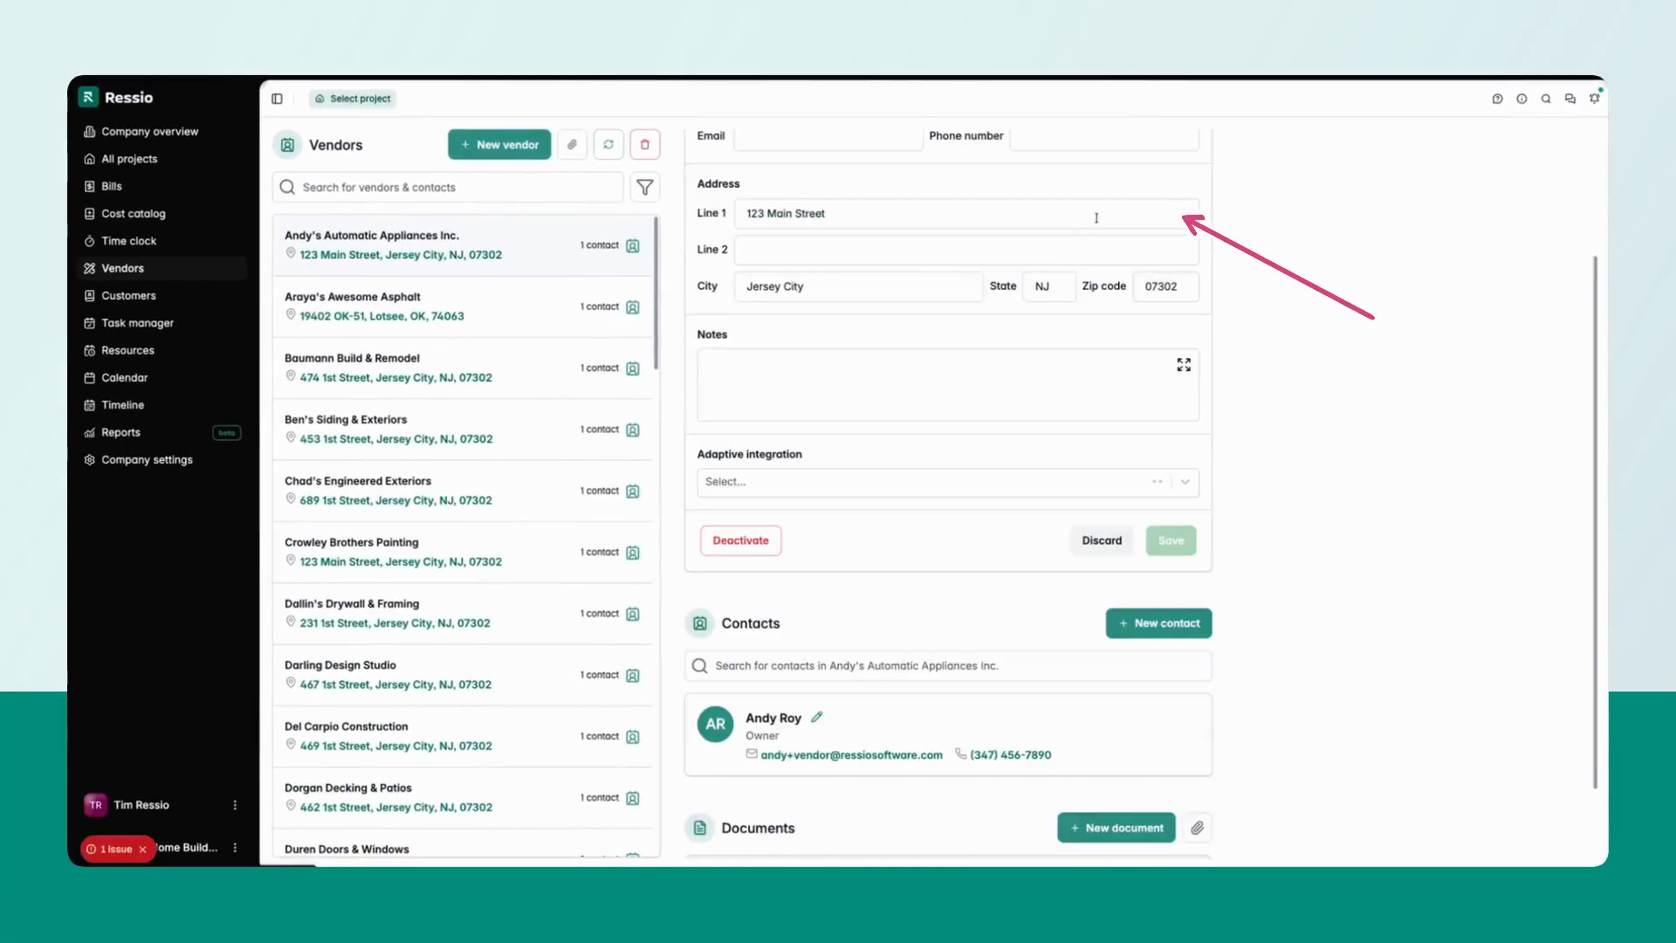
{"action": "left_click", "coordinate": [810, 481]}
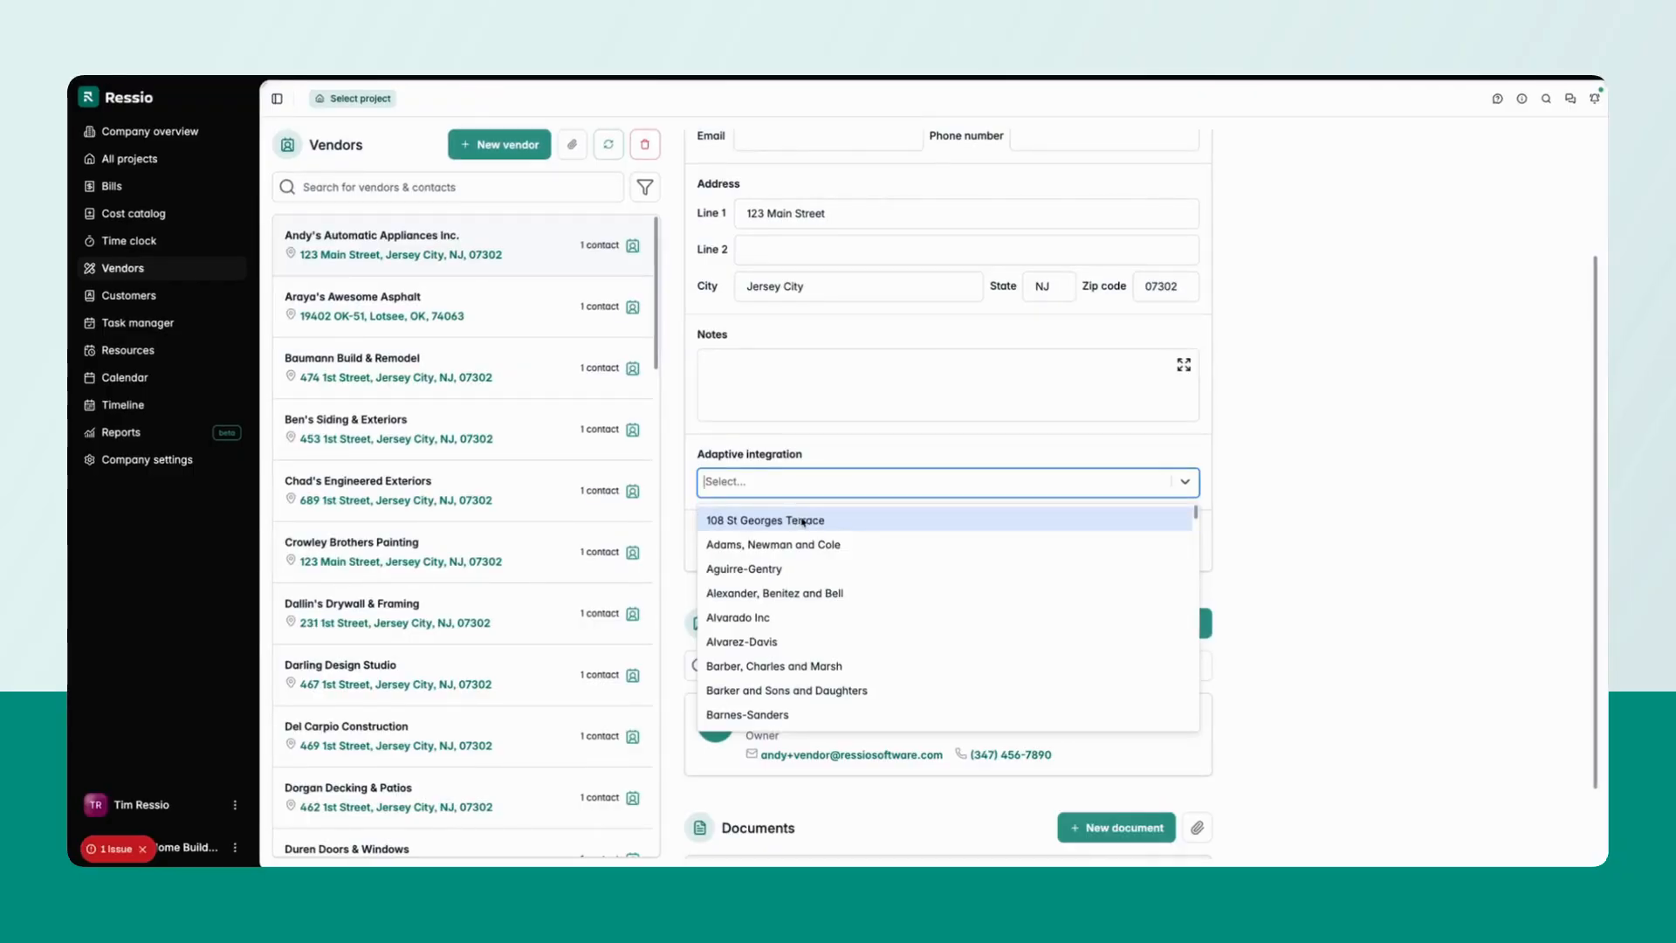
{"action": "left_click", "coordinate": [802, 520]}
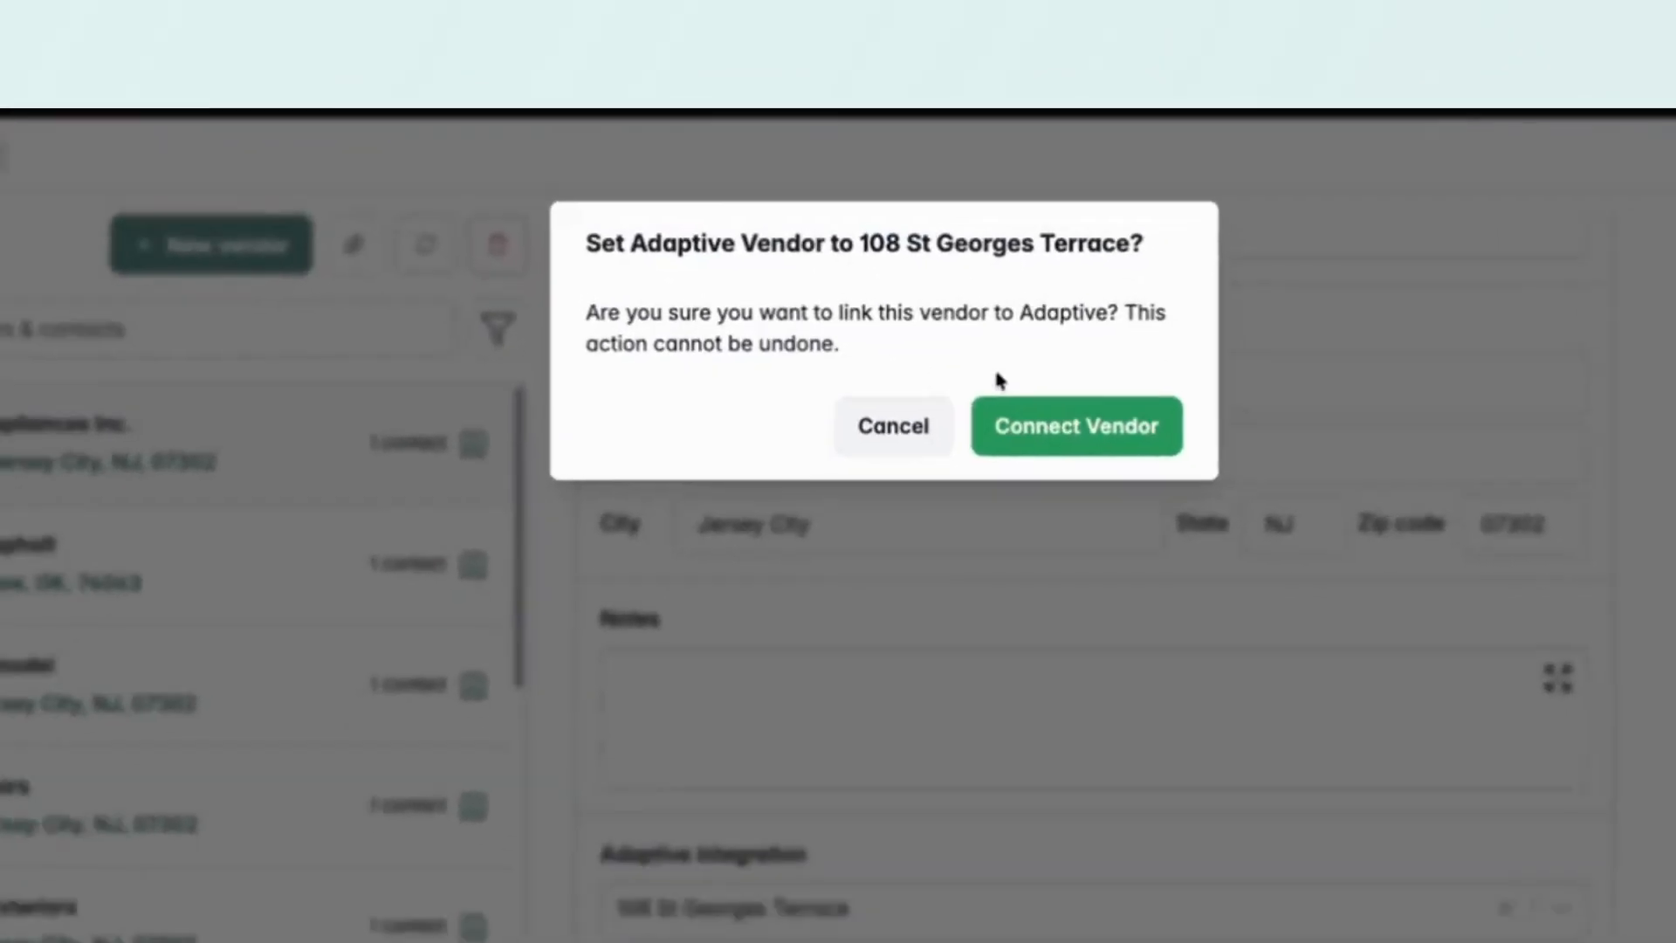
{"action": "left_click", "coordinate": [1076, 426]}
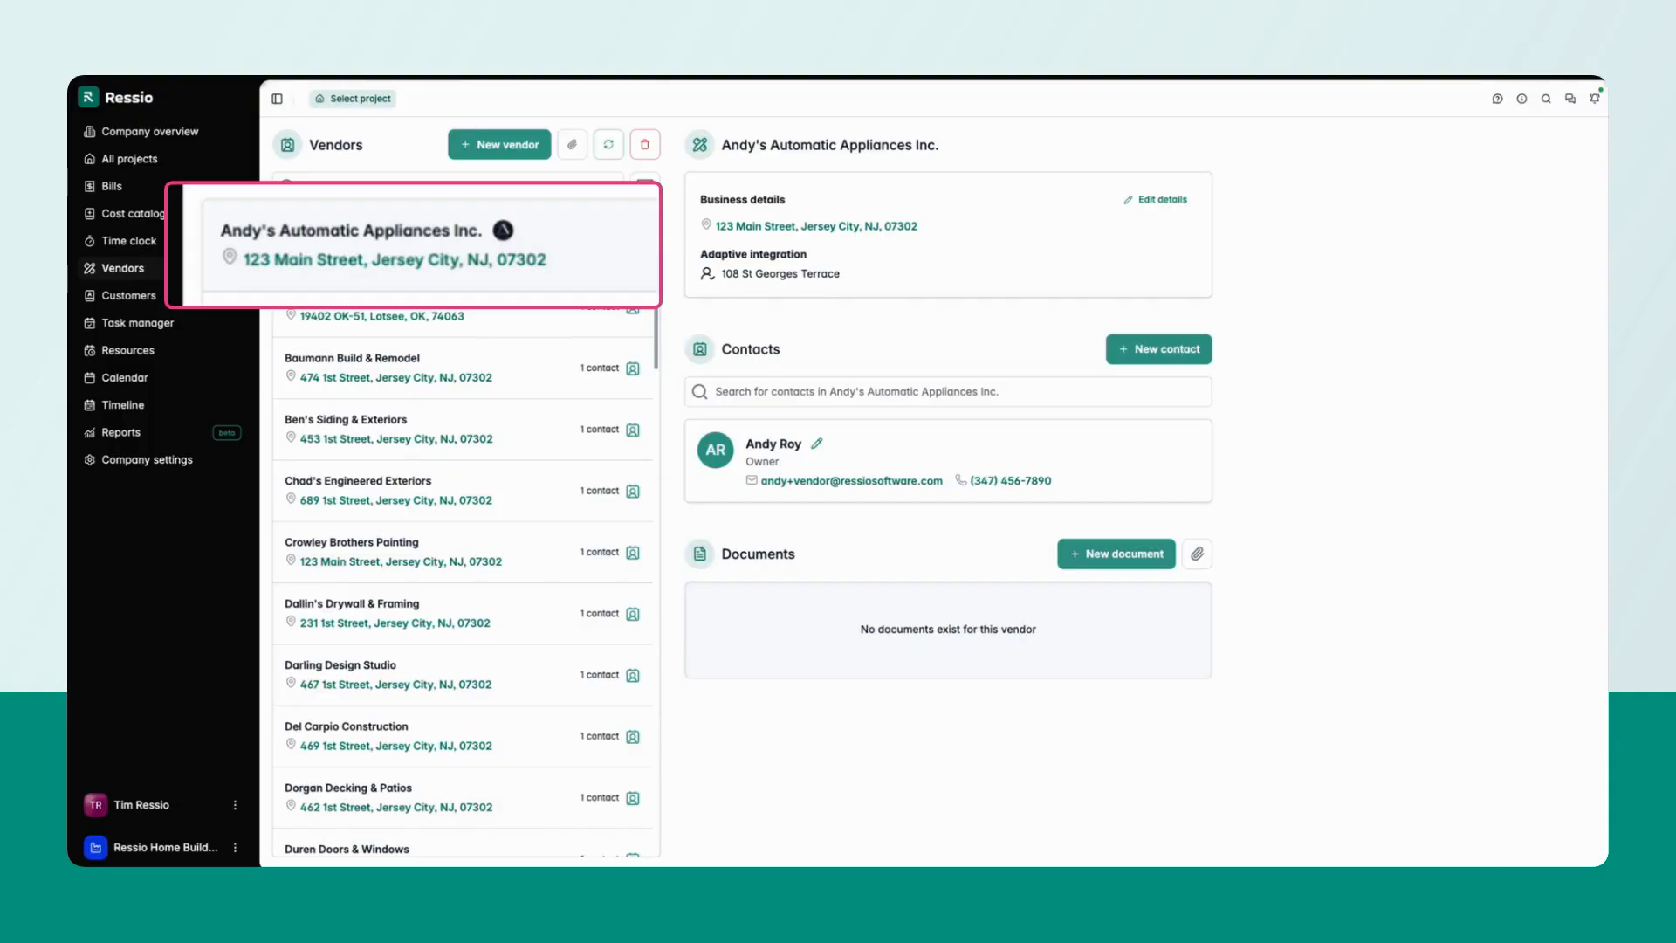
Map the company cost code "001 - (PSA) Retainer" to the Adaptive item "Cloned clear-thinking infrastructure".
{"action": "left_click", "coordinate": [149, 460]}
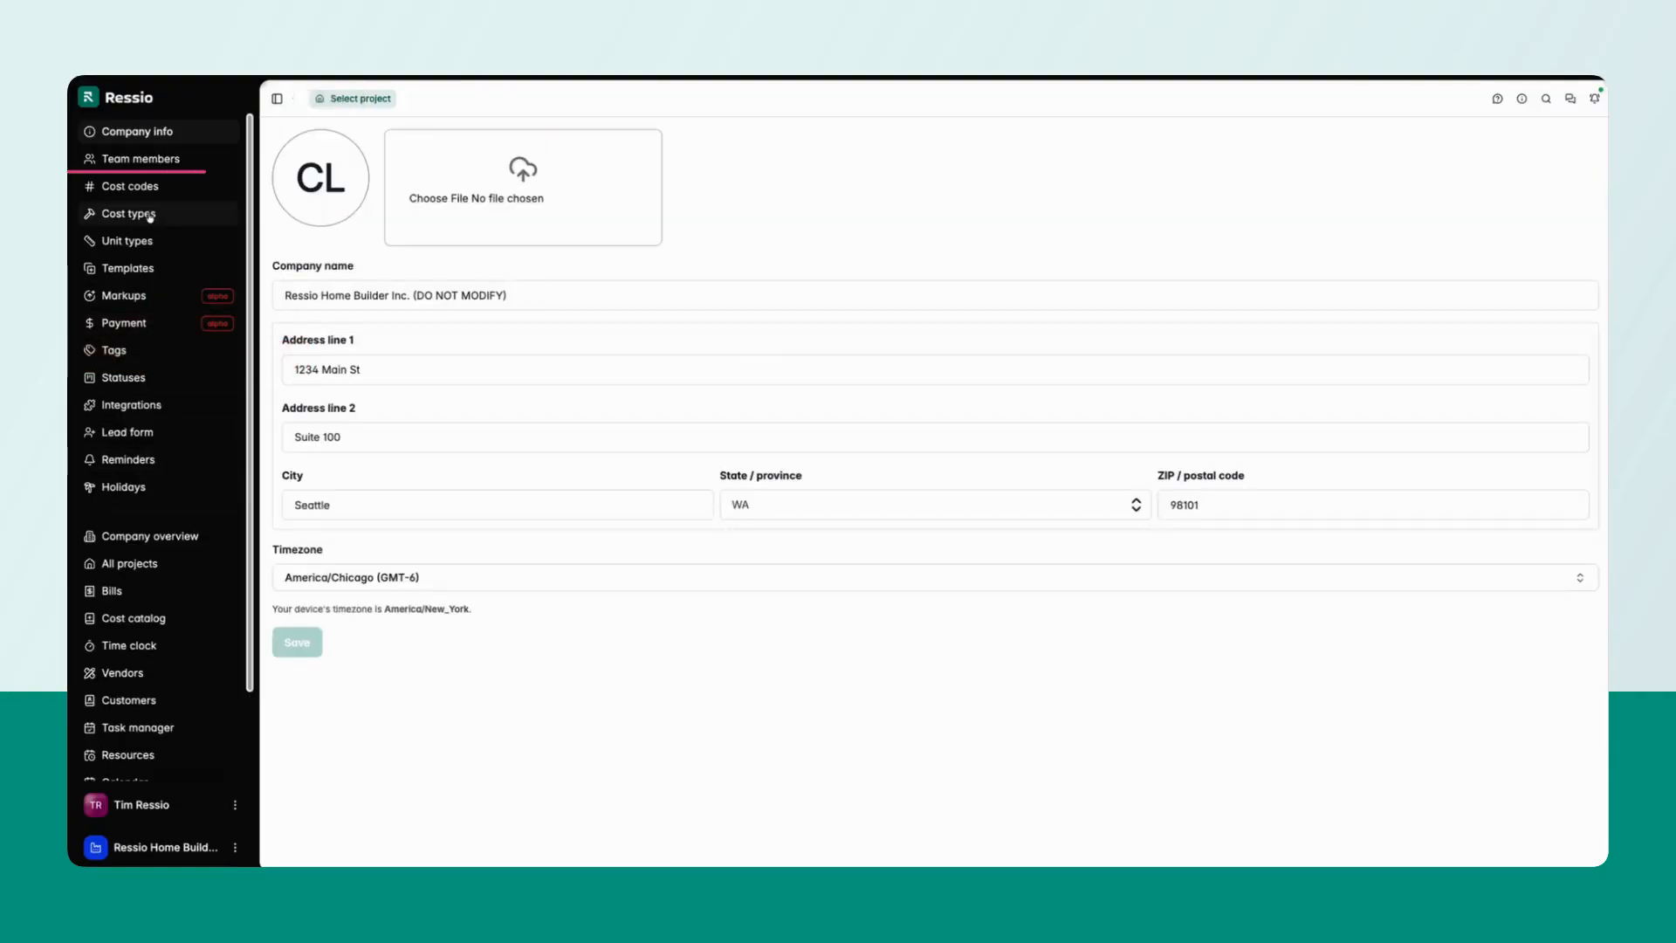
{"action": "left_click", "coordinate": [147, 188]}
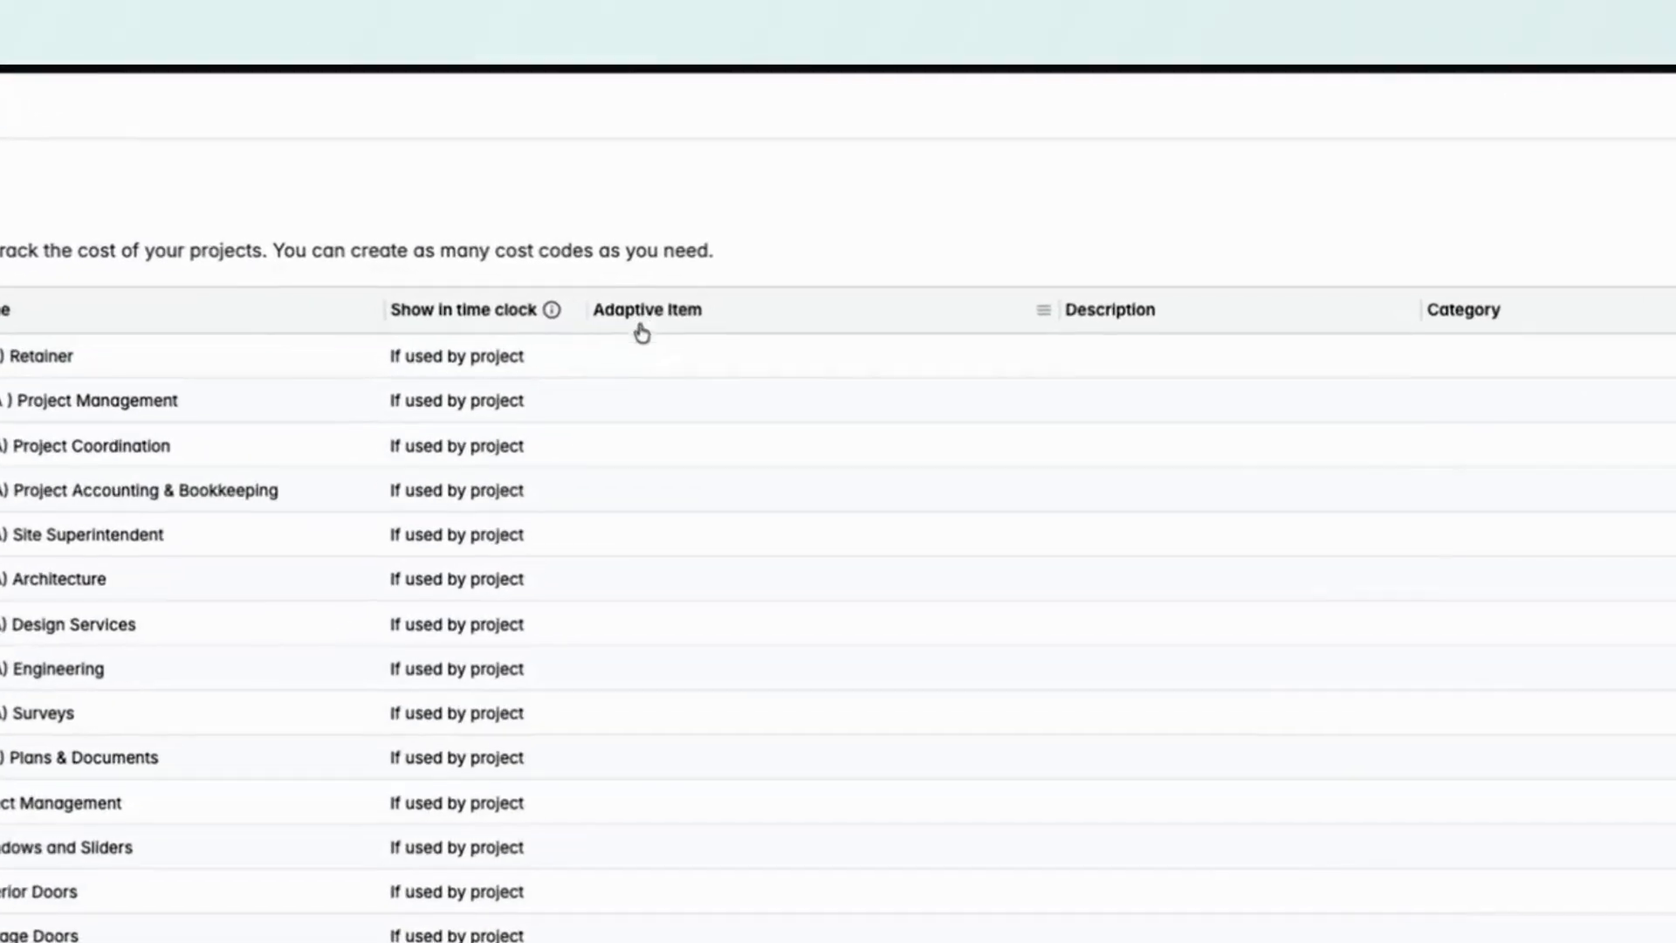
{"action": "left_click", "coordinate": [650, 358]}
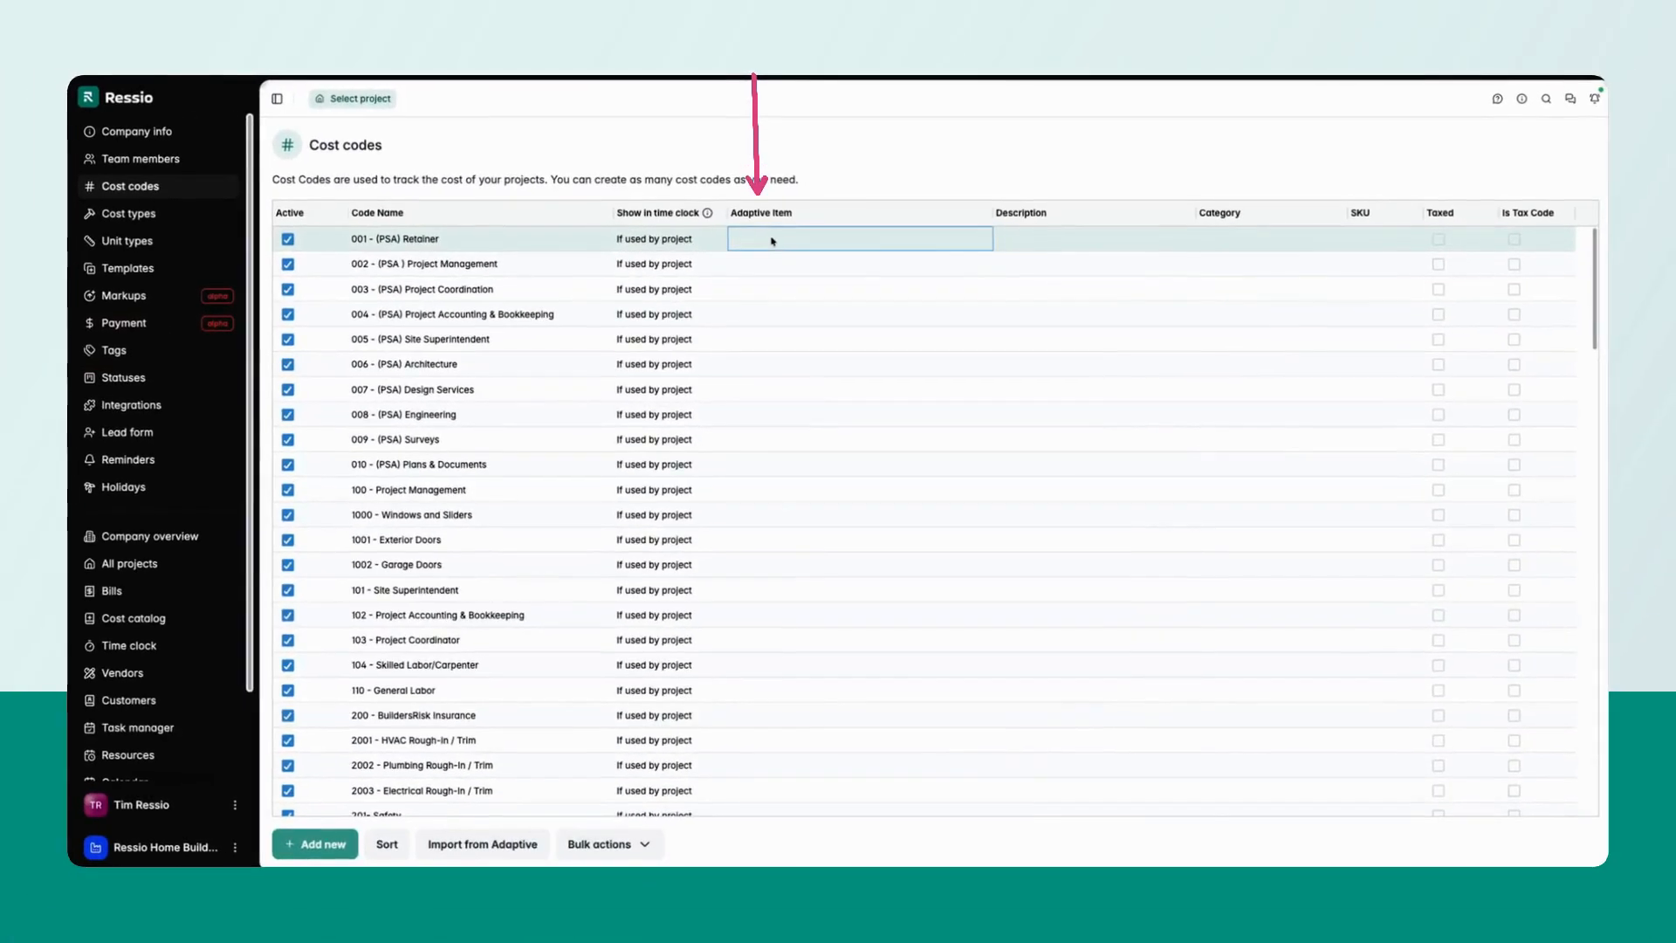
{"action": "left_click", "coordinate": [771, 240]}
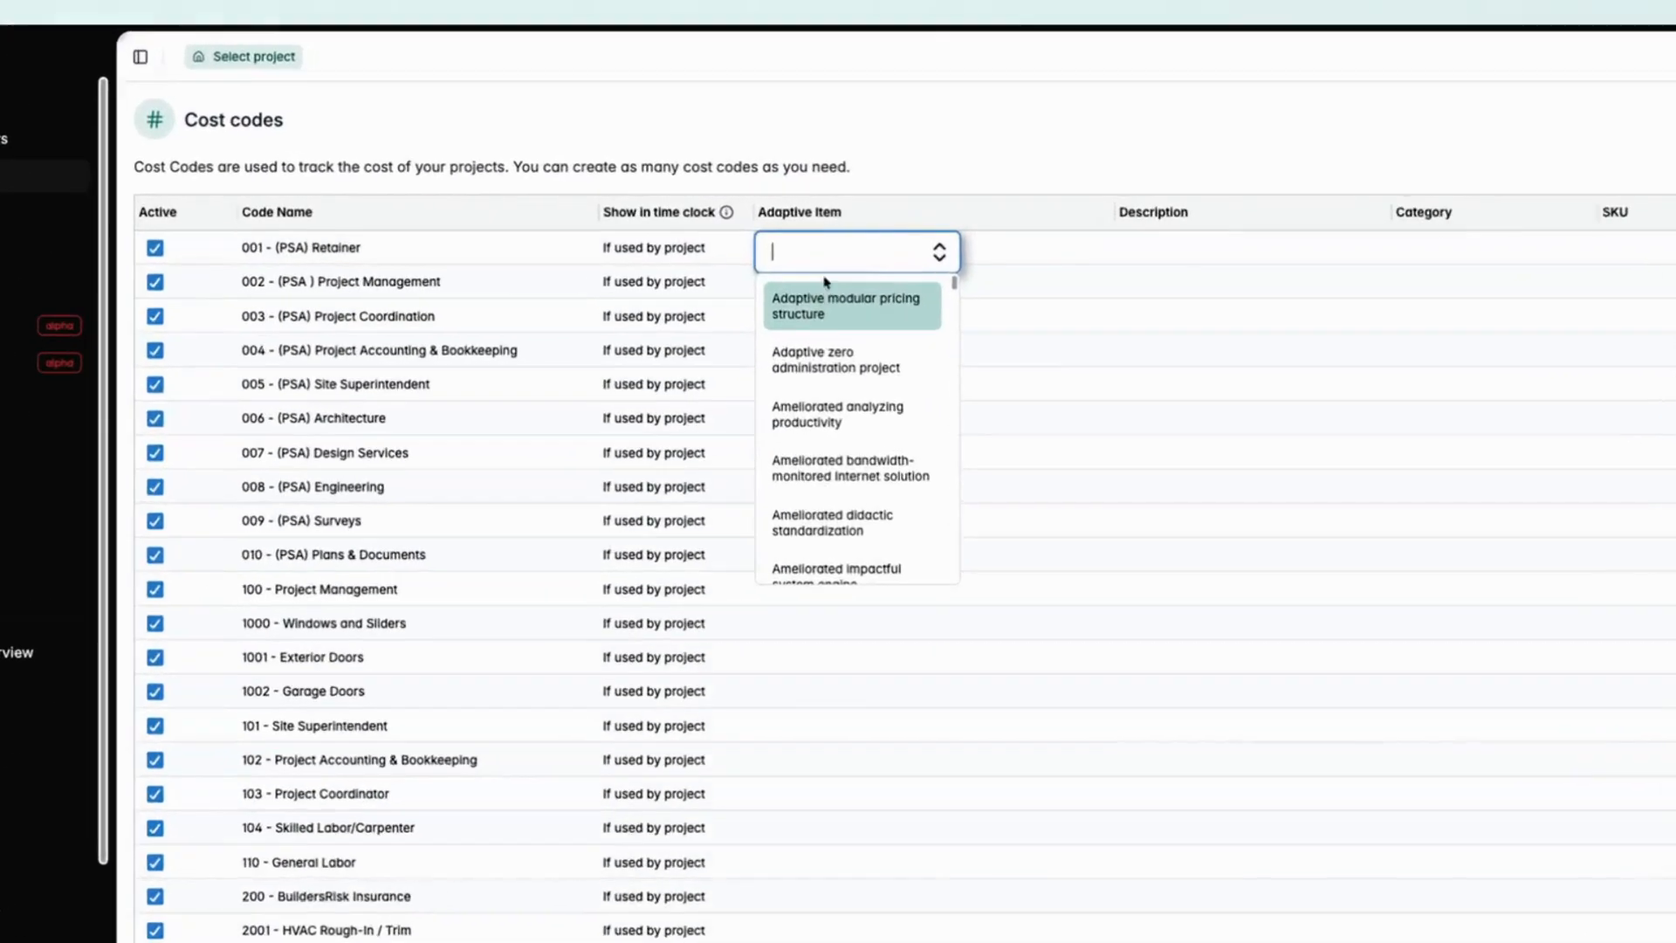
{"action": "scroll", "coordinate": [853, 314], "scroll_direction": "down", "scroll_amount": 5}
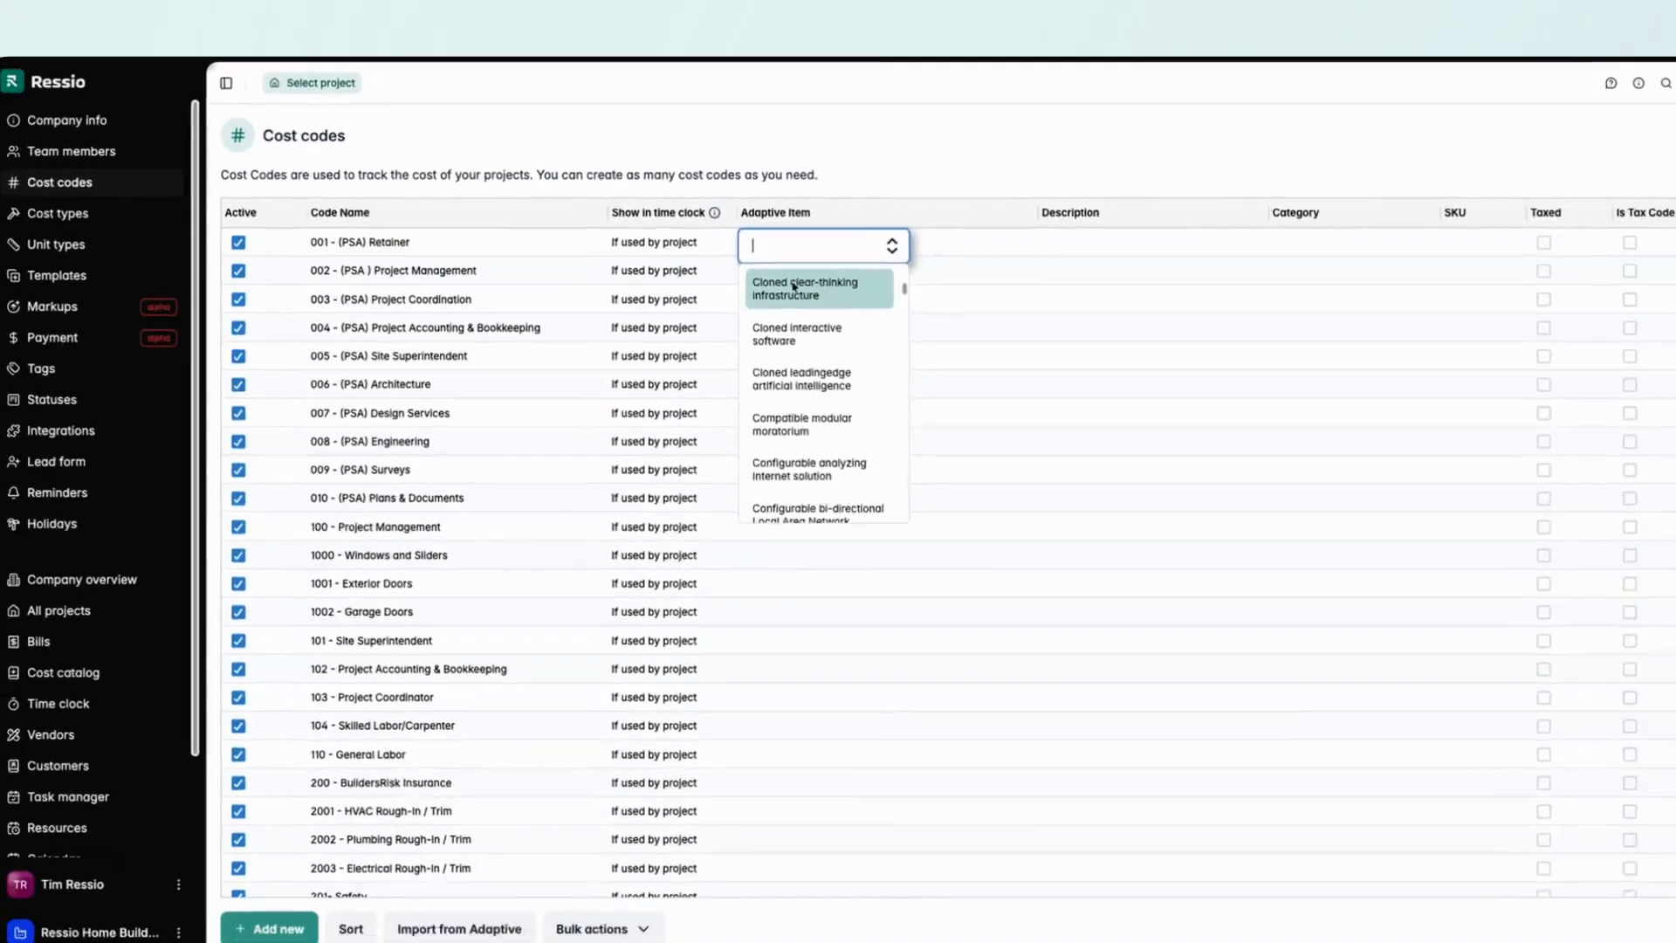
{"action": "left_click", "coordinate": [794, 285]}
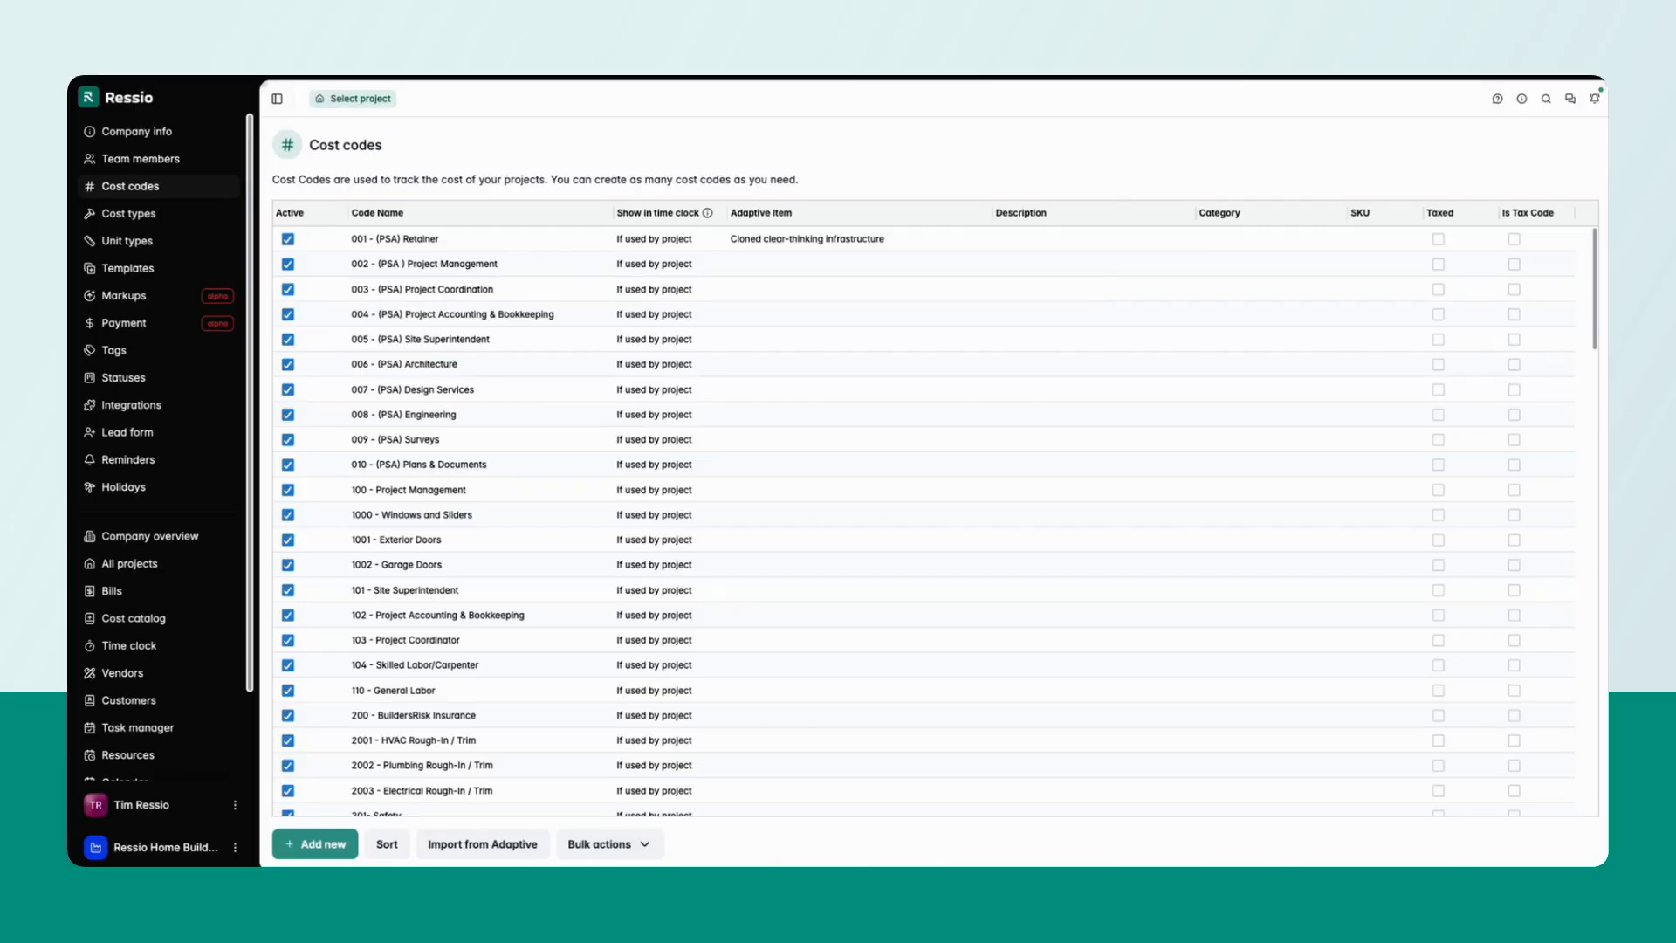
Start a new purchase order from the estimate of the Araya's Home project.
{"action": "left_click", "coordinate": [373, 100]}
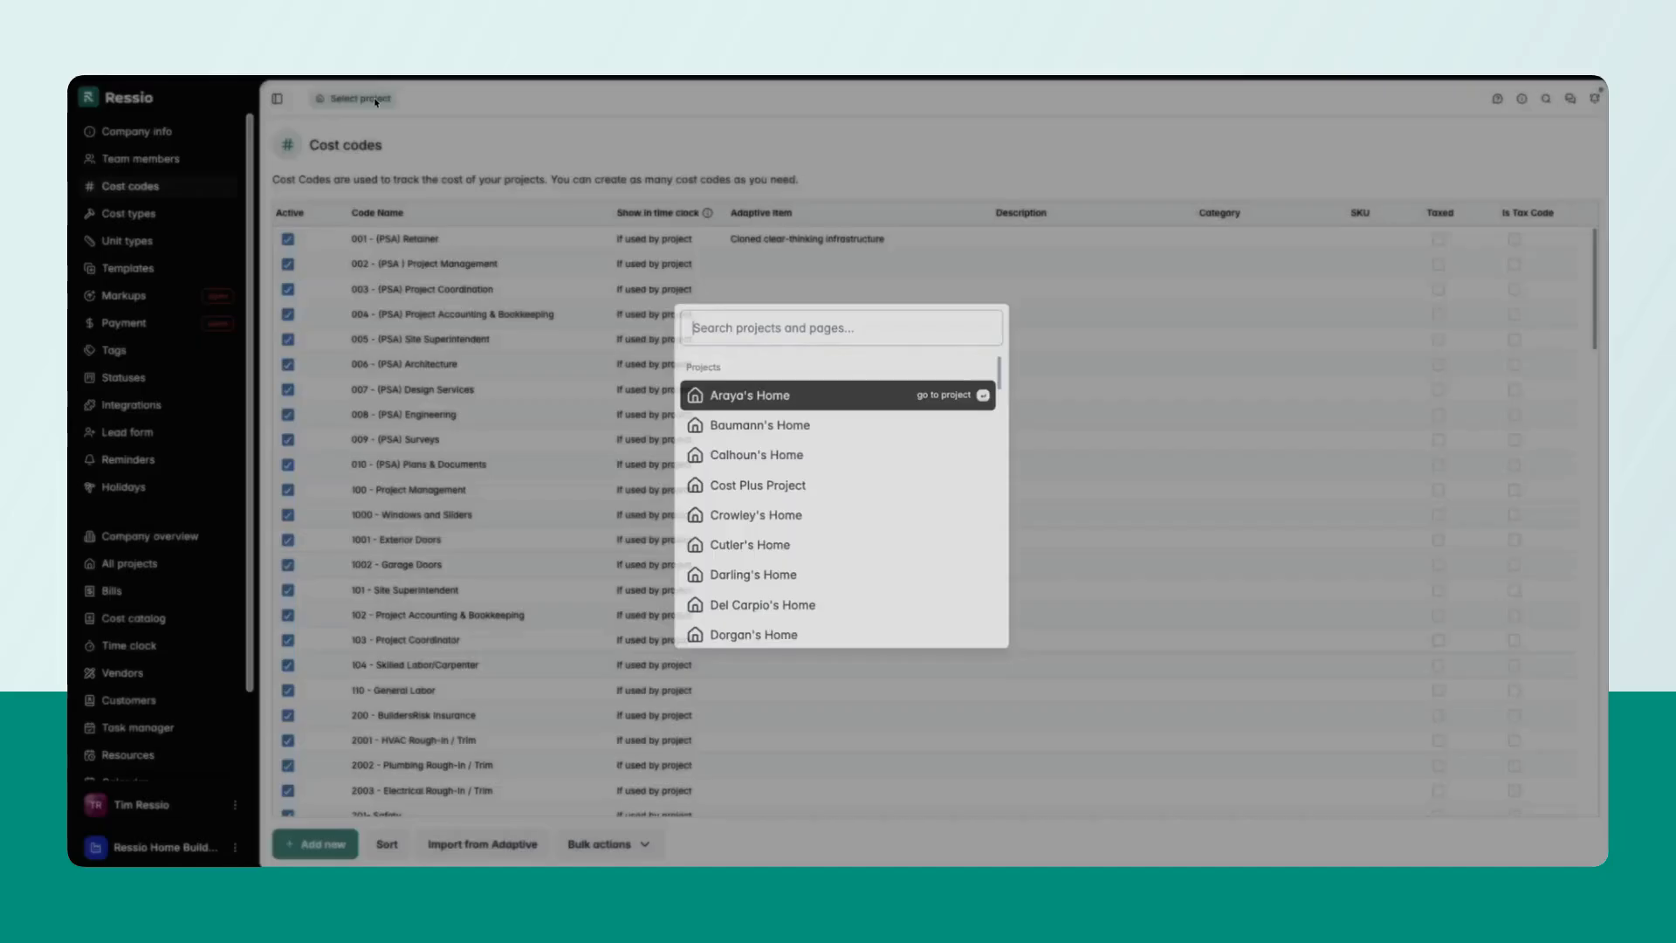
{"action": "left_click", "coordinate": [822, 394]}
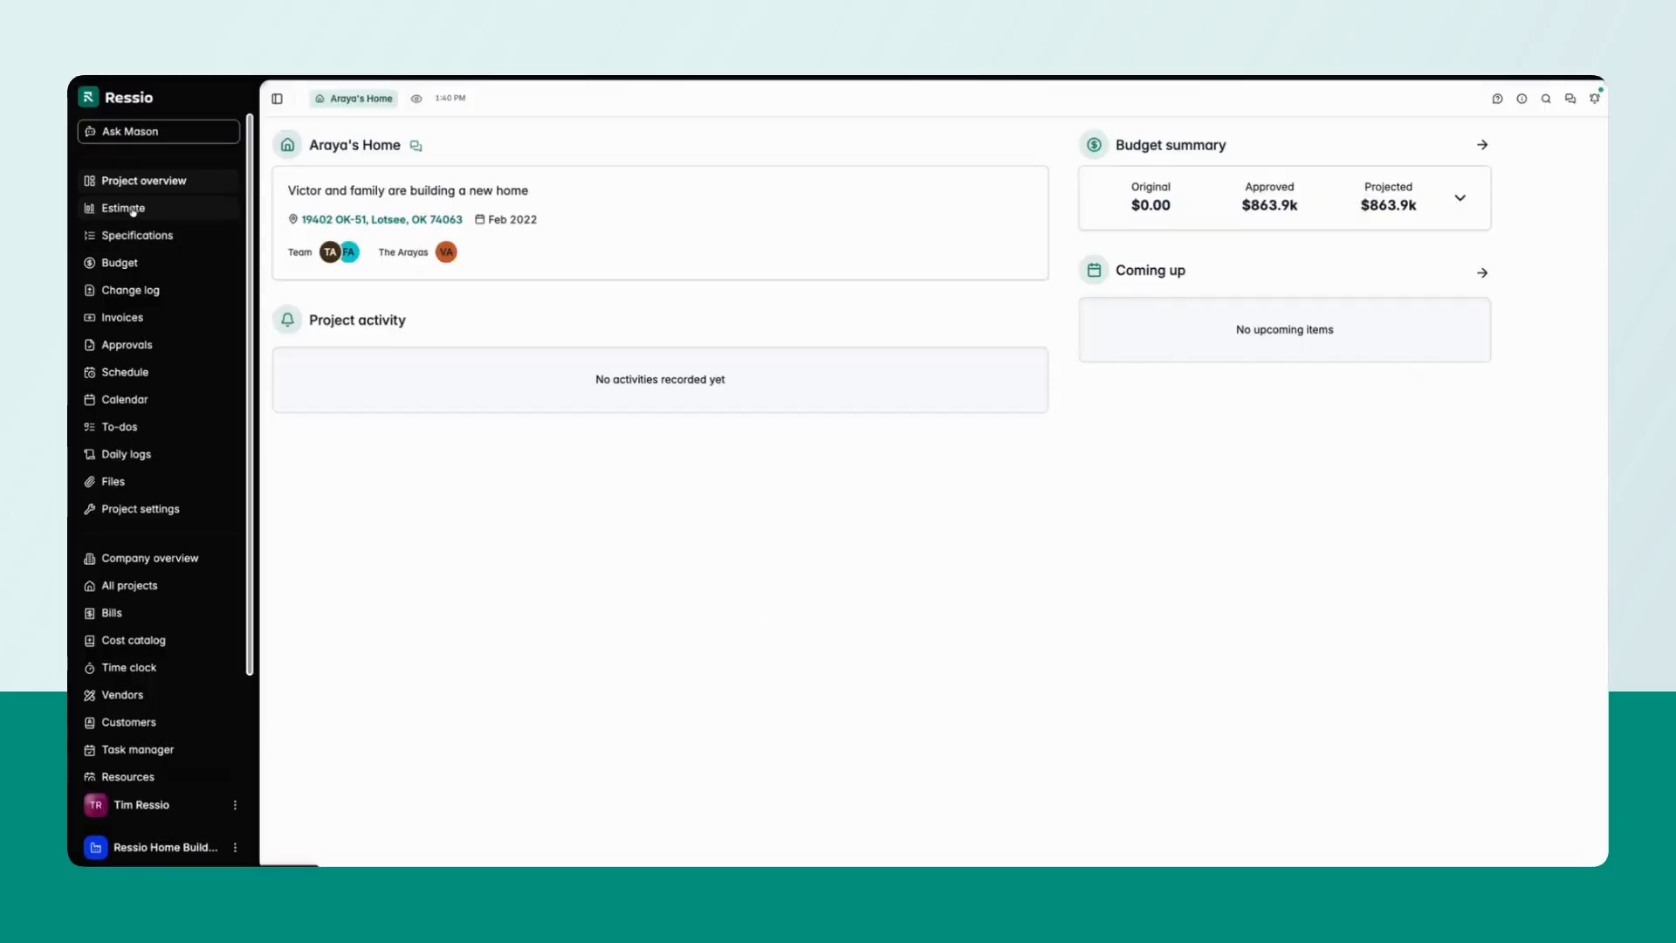
{"action": "left_click", "coordinate": [133, 210]}
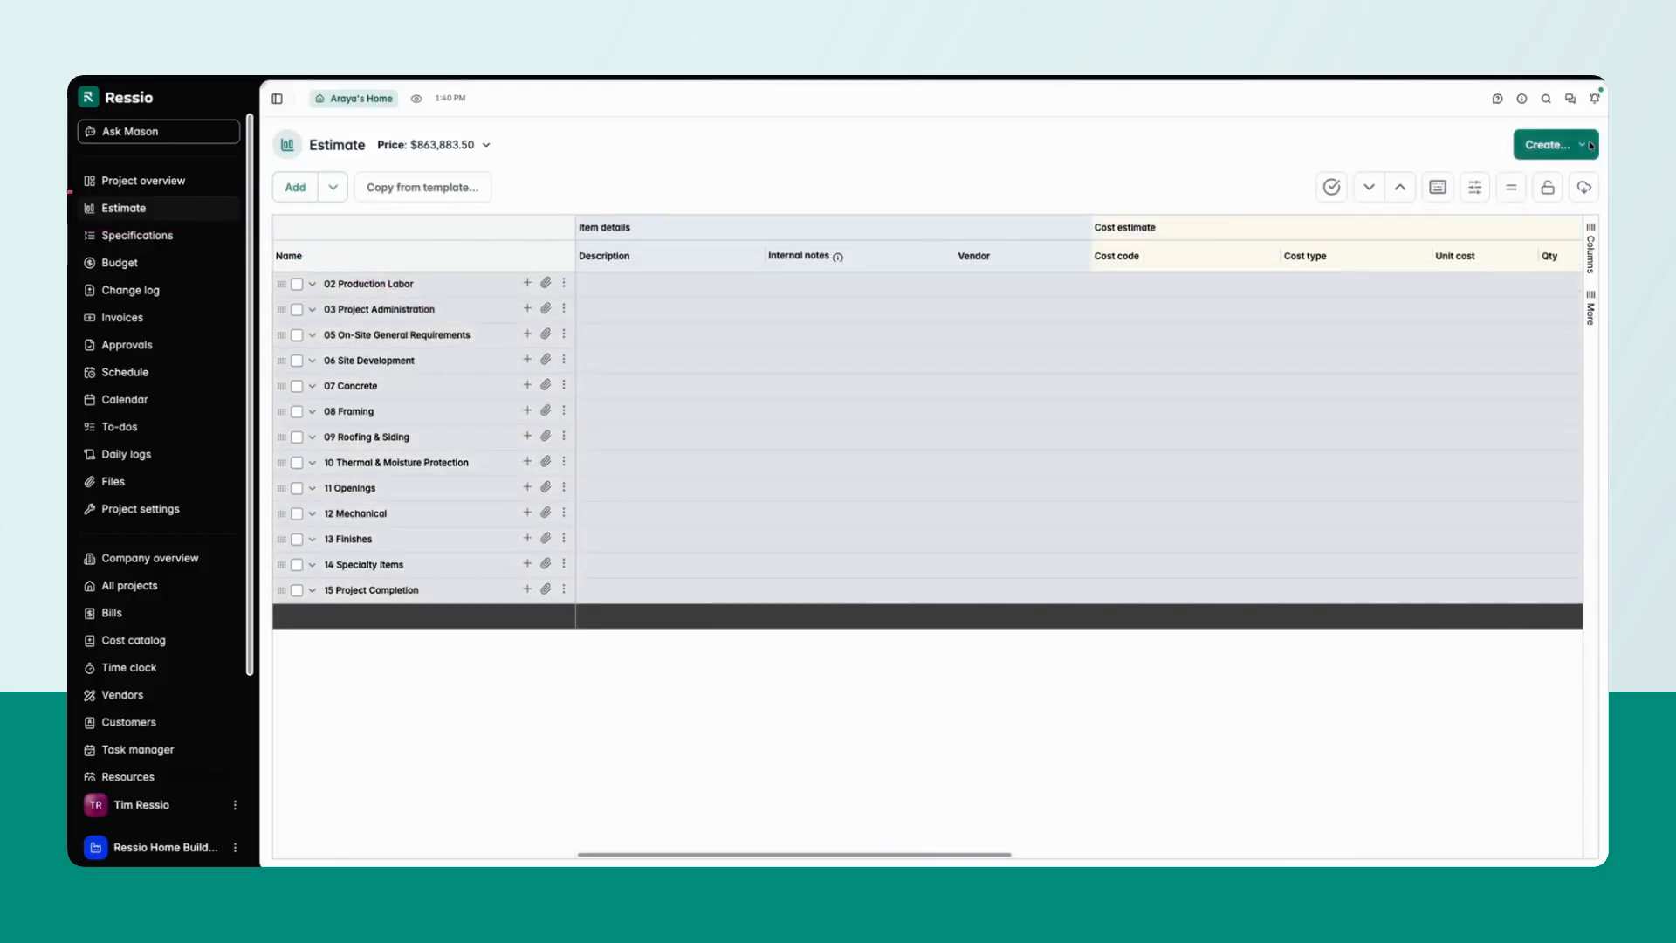
{"action": "left_click", "coordinate": [1590, 145]}
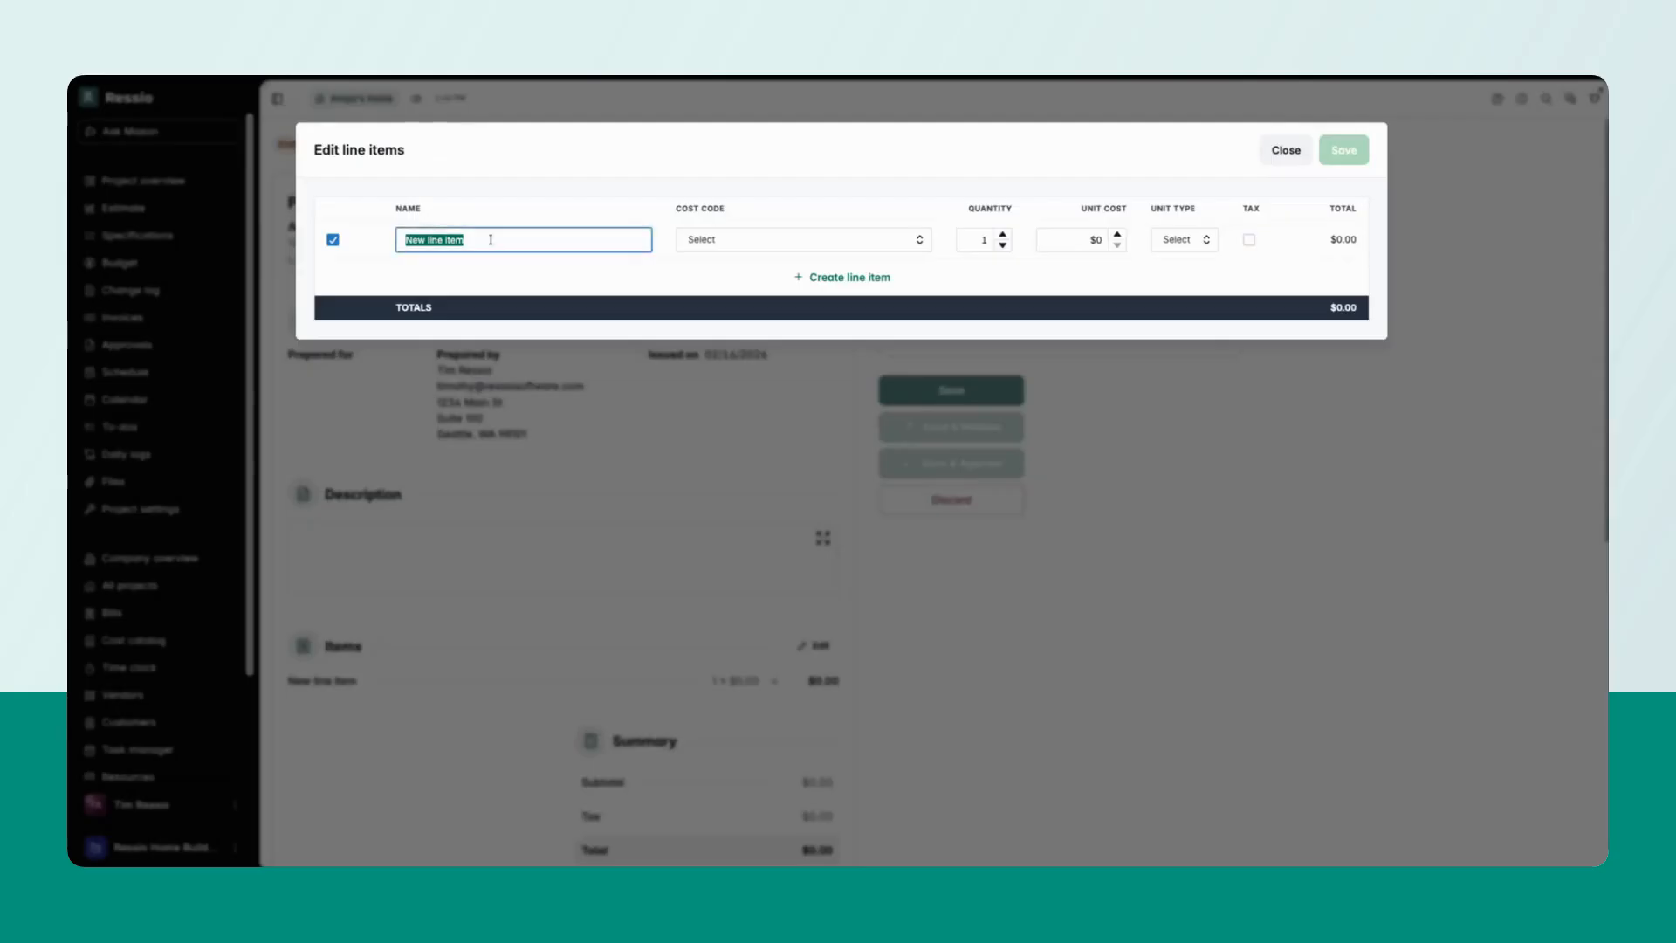
Fill in and save the line item "Goods" with cost code 001 - (PSA) Retainer, quantity 3, unit cost $20 and a unit type.
{"action": "type", "text": "Goods"}
{"action": "left_click", "coordinate": [733, 239]}
{"action": "left_click", "coordinate": [733, 263]}
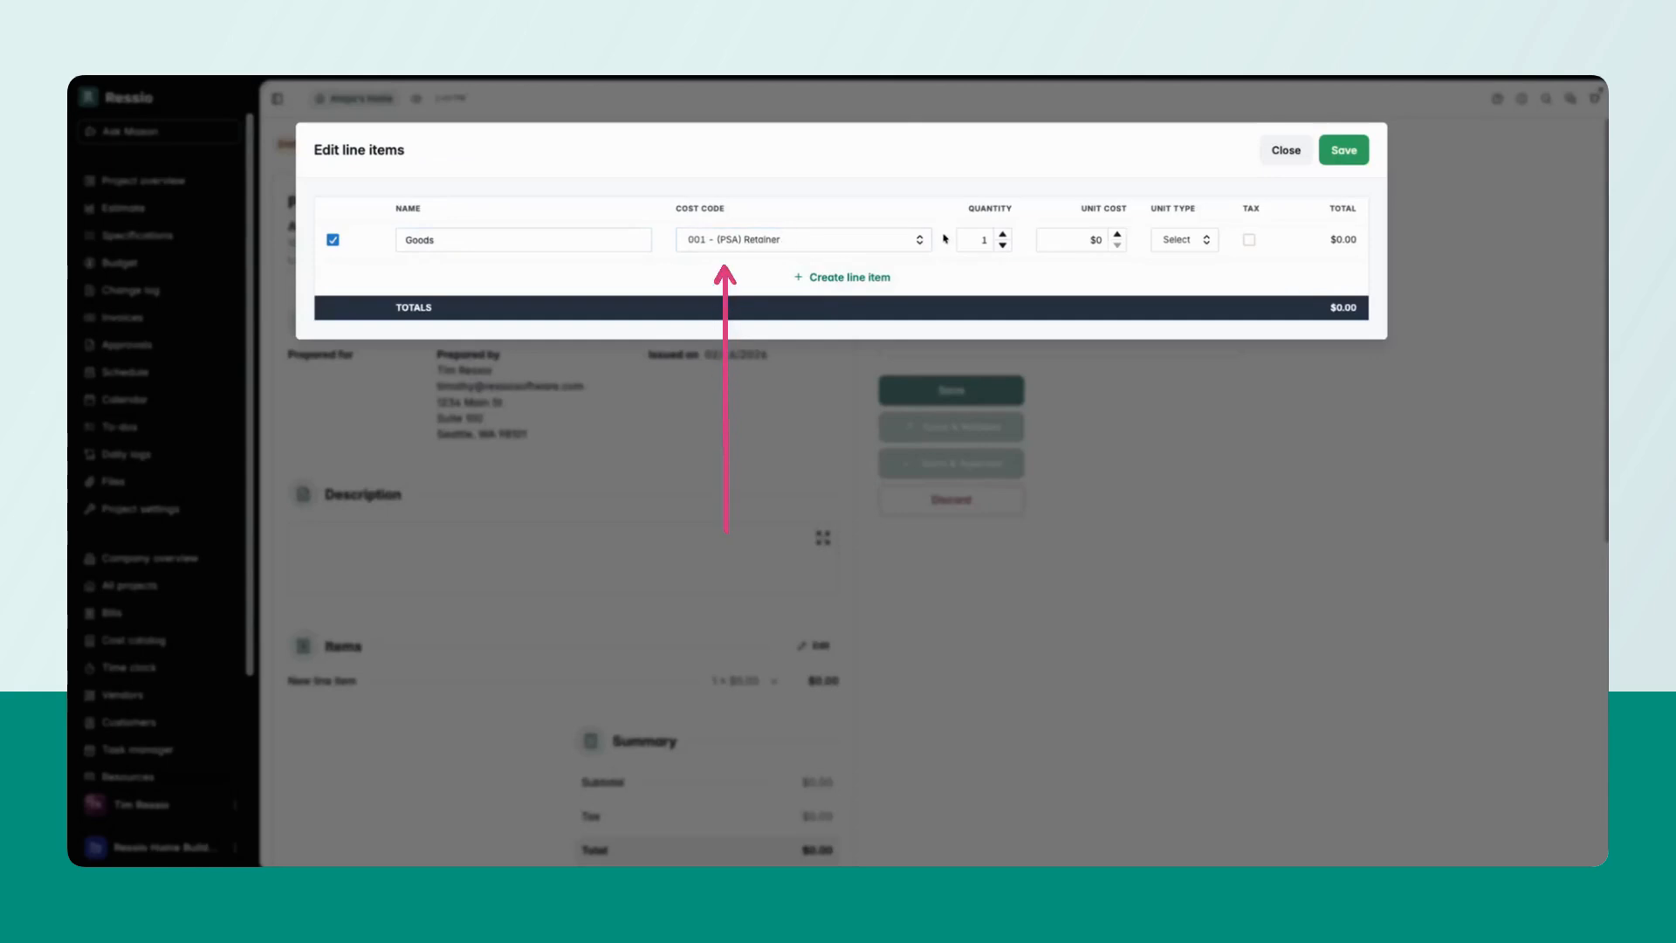
{"action": "left_click", "coordinate": [1003, 236]}
{"action": "left_click", "coordinate": [1003, 235]}
{"action": "key", "text": "Tab"}
{"action": "type", "text": "20"}
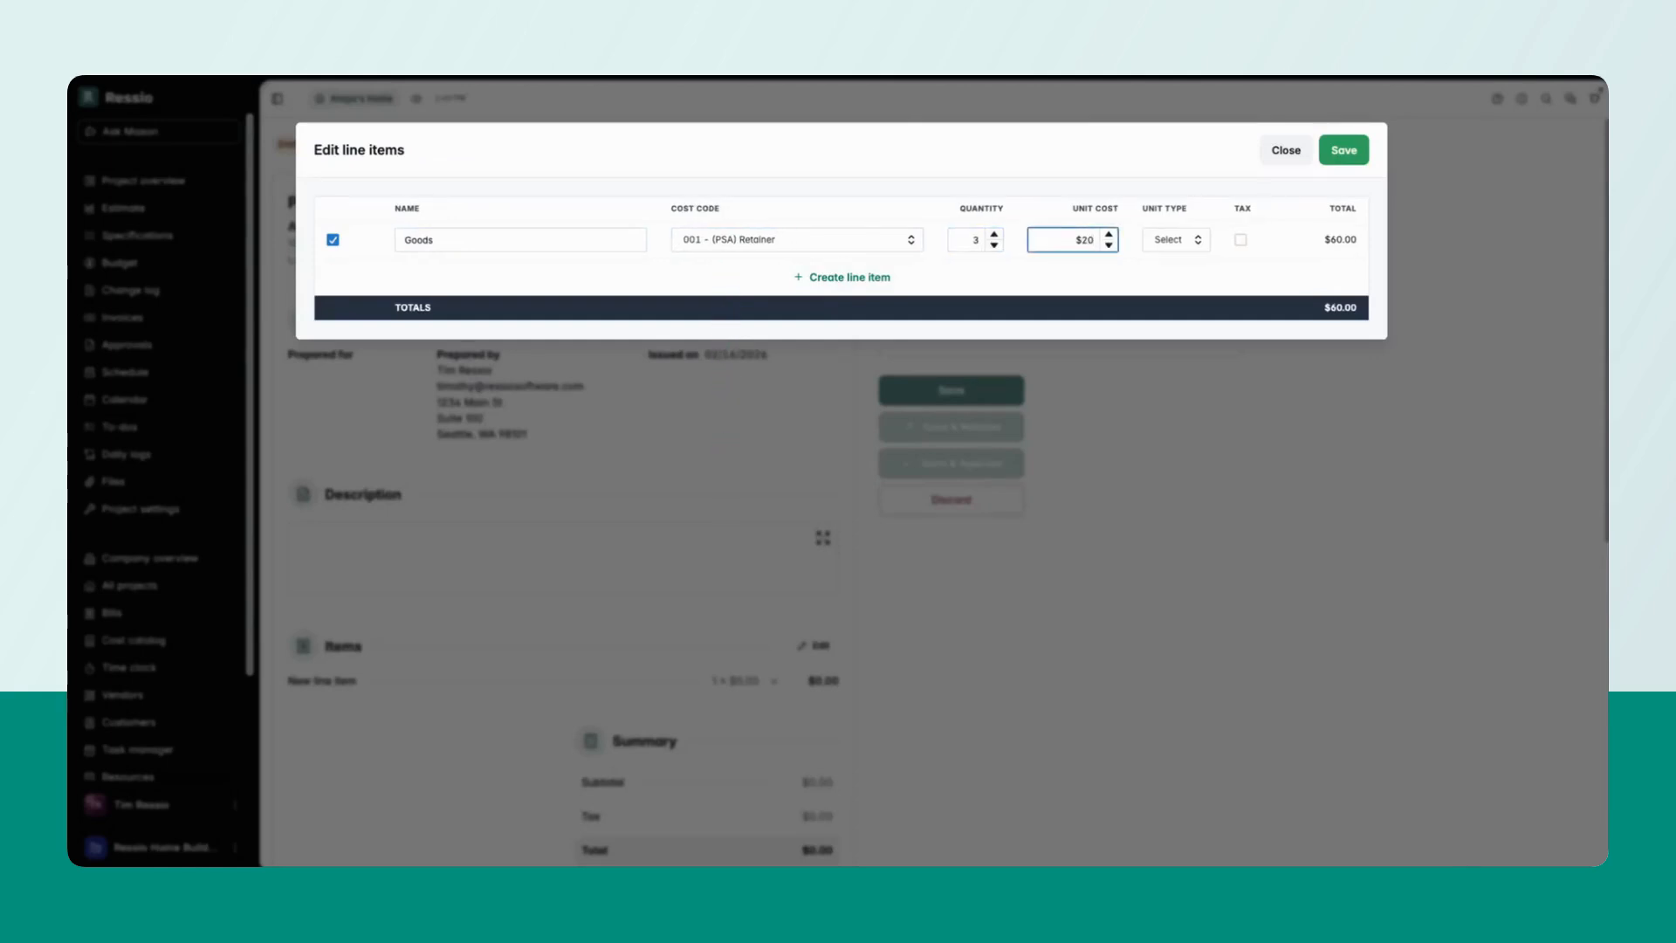
{"action": "left_click", "coordinate": [1176, 239]}
{"action": "left_click", "coordinate": [1180, 270]}
{"action": "left_click", "coordinate": [1343, 150]}
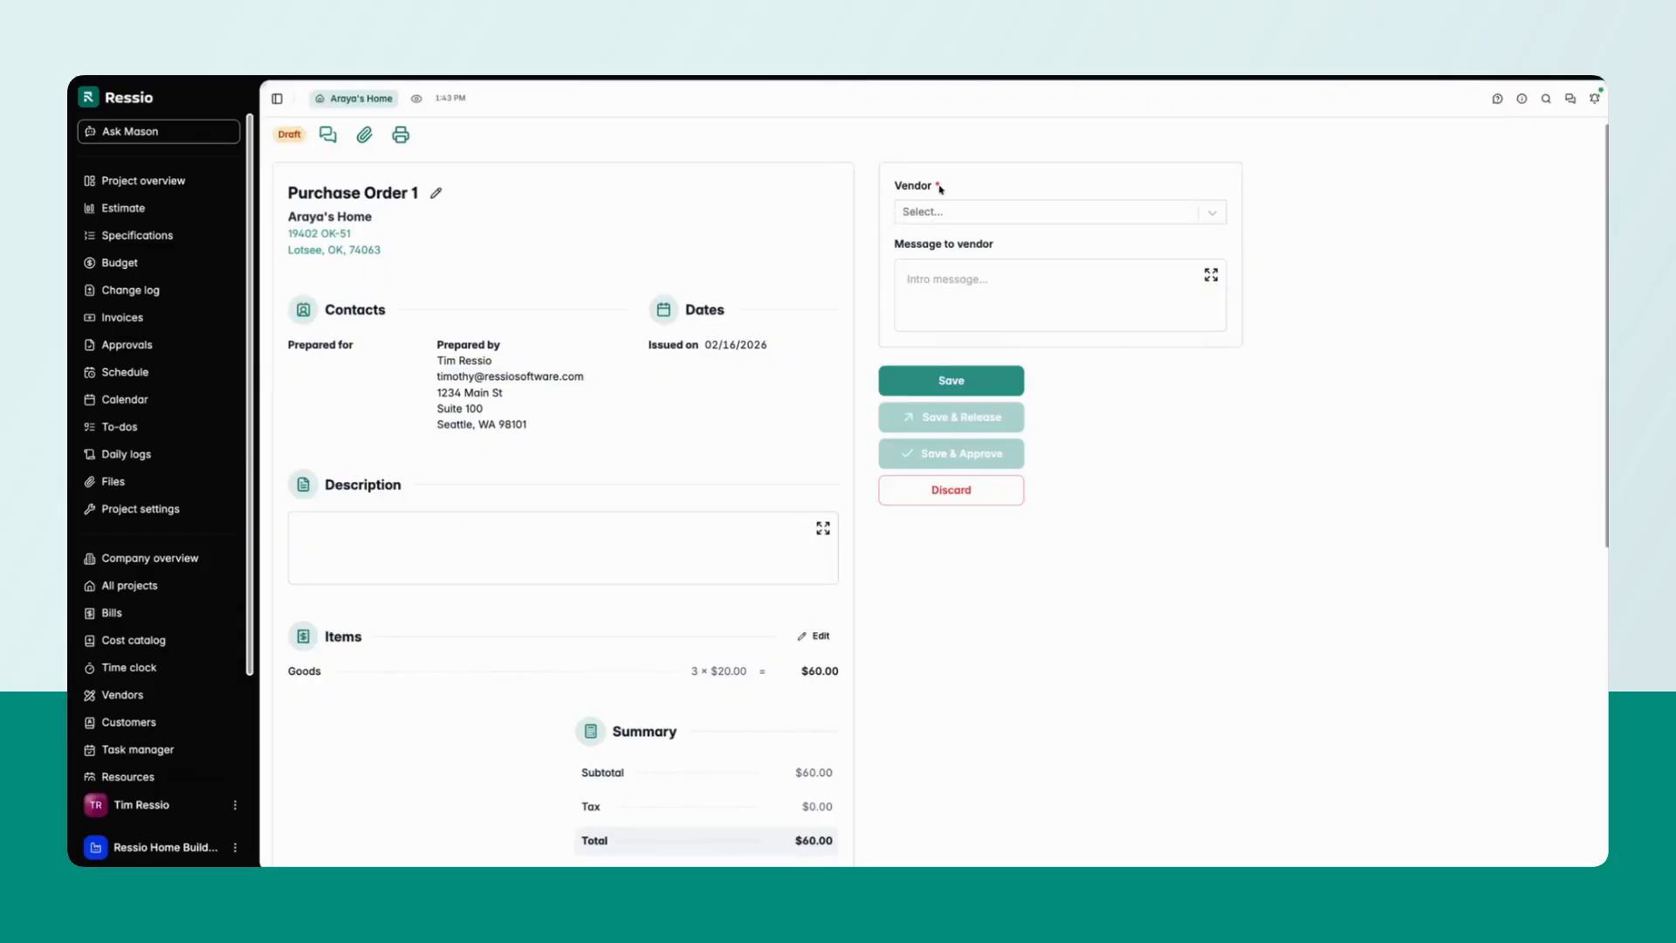
Assign Andy's Automatic Appliances Inc. as the purchase order's vendor and save the order.
{"action": "left_click", "coordinate": [953, 212]}
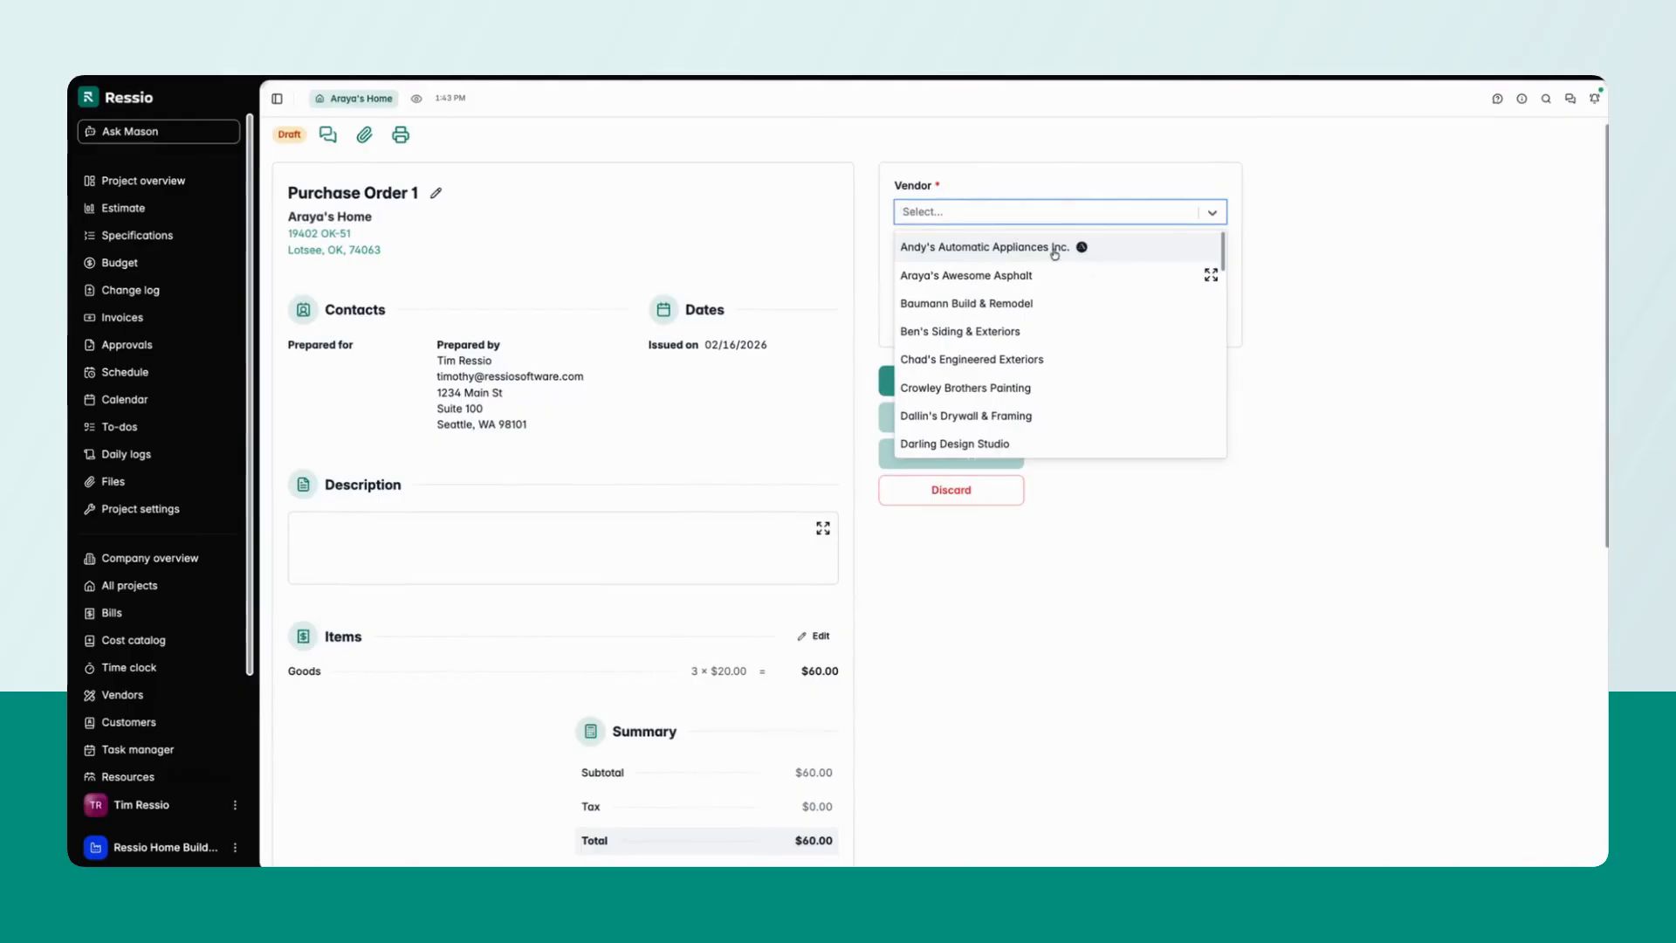
{"action": "left_click", "coordinate": [987, 249]}
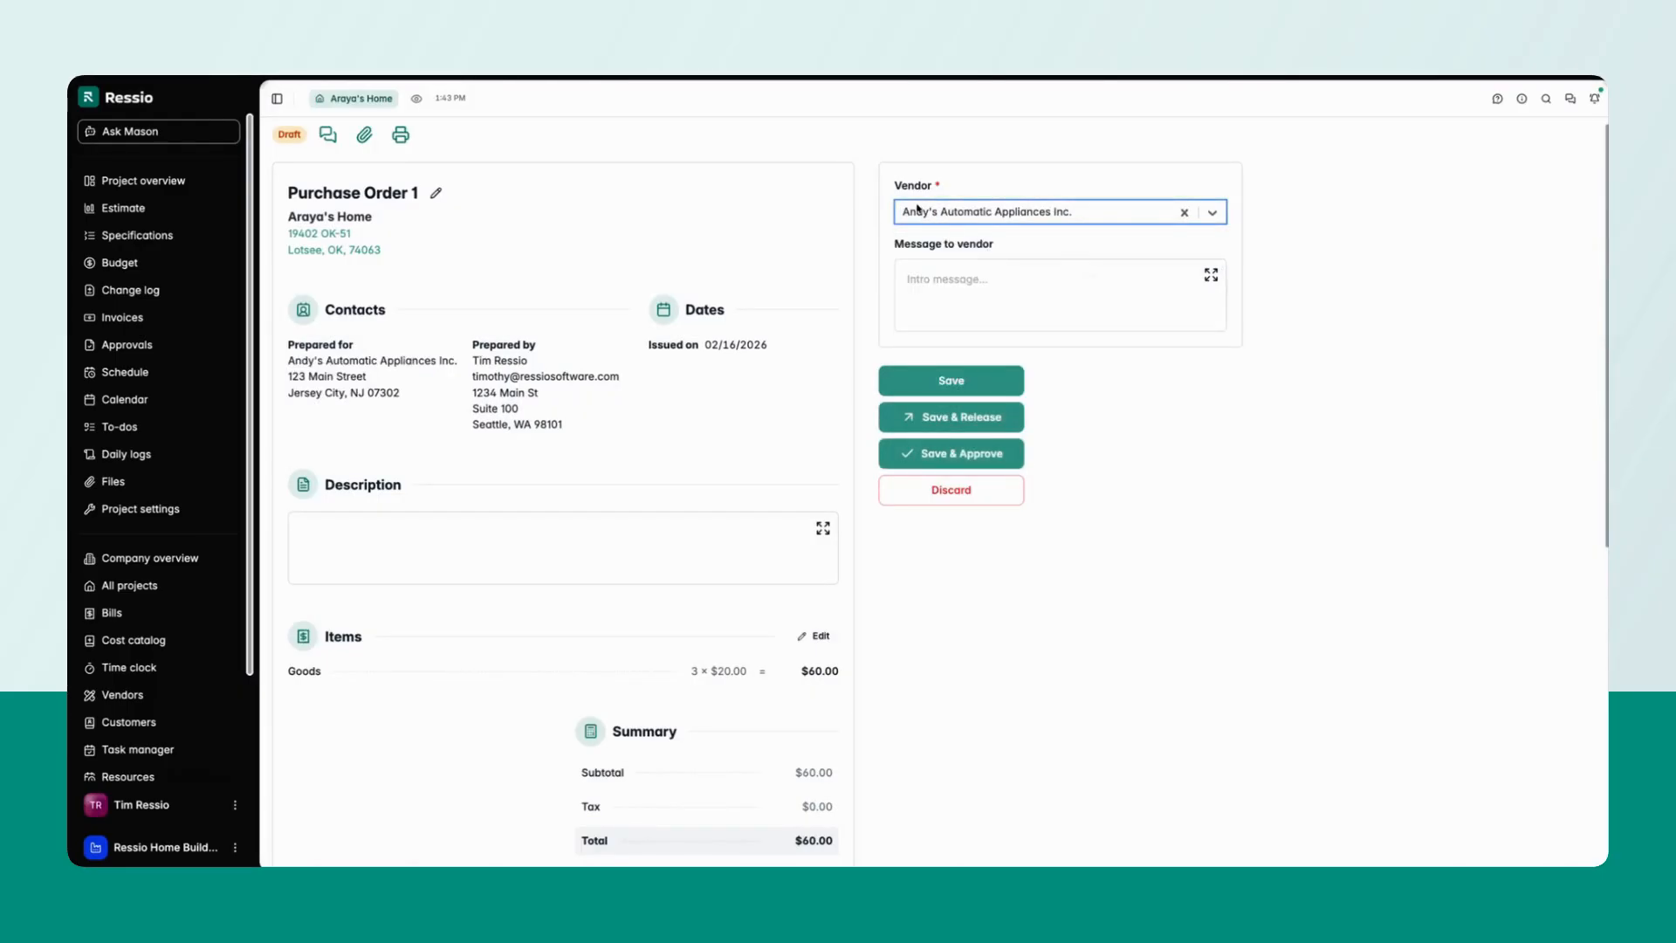
{"action": "left_click", "coordinate": [940, 380]}
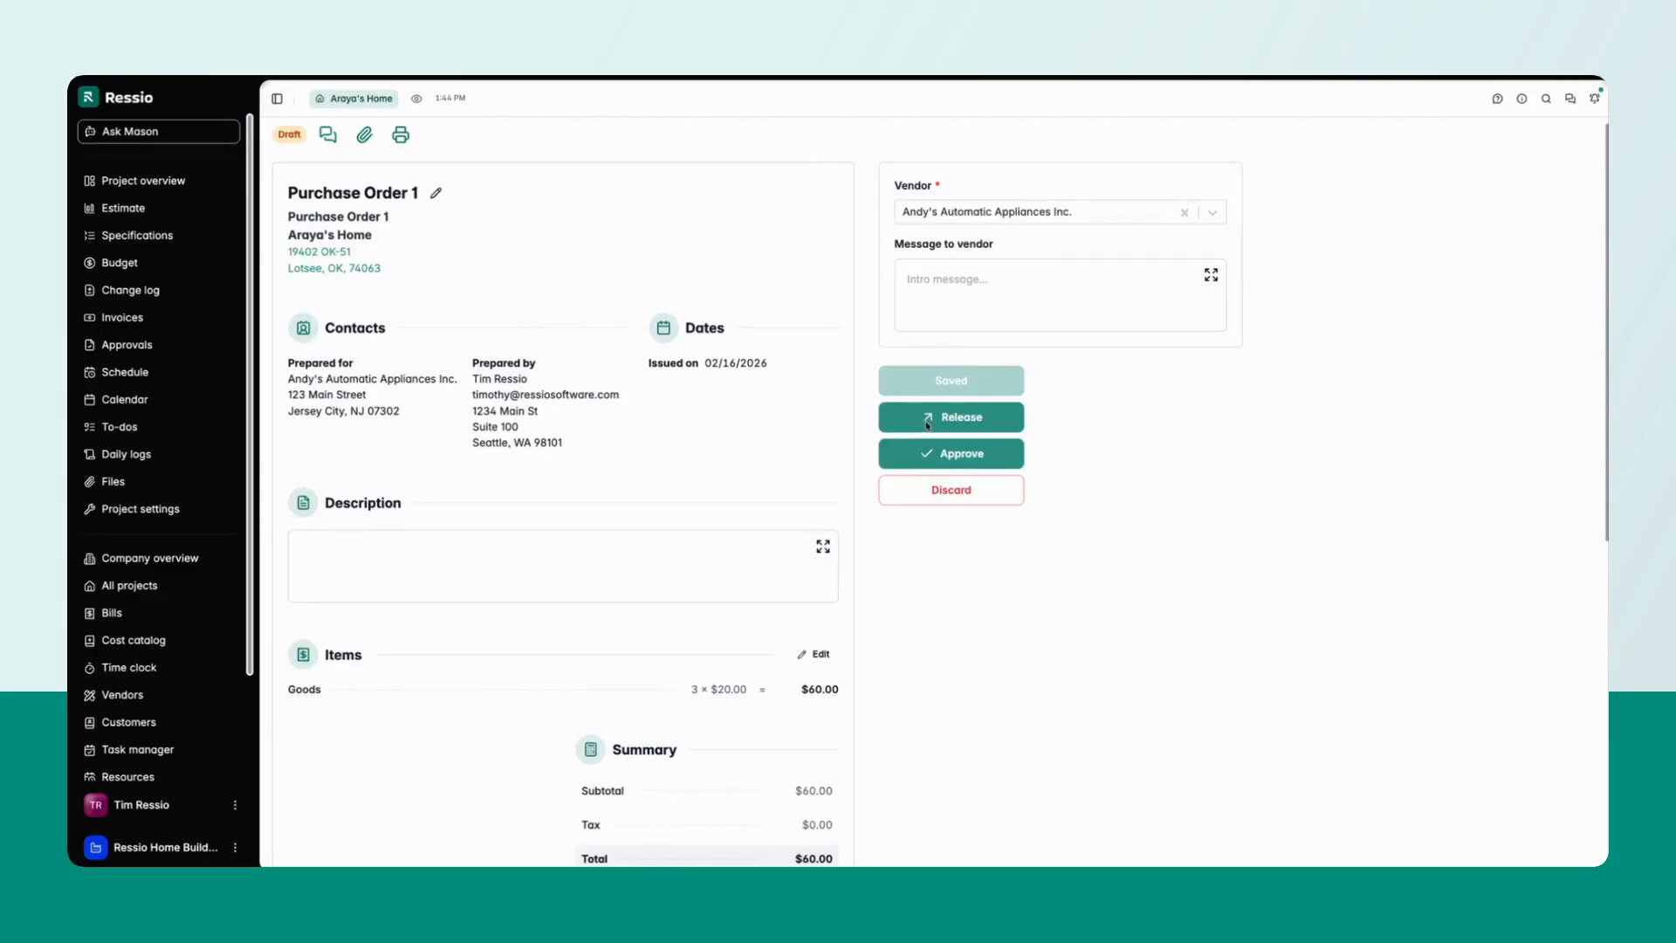
Release the saved purchase order and push it to Adaptive.
{"action": "left_click", "coordinate": [927, 425]}
{"action": "left_click", "coordinate": [1082, 368]}
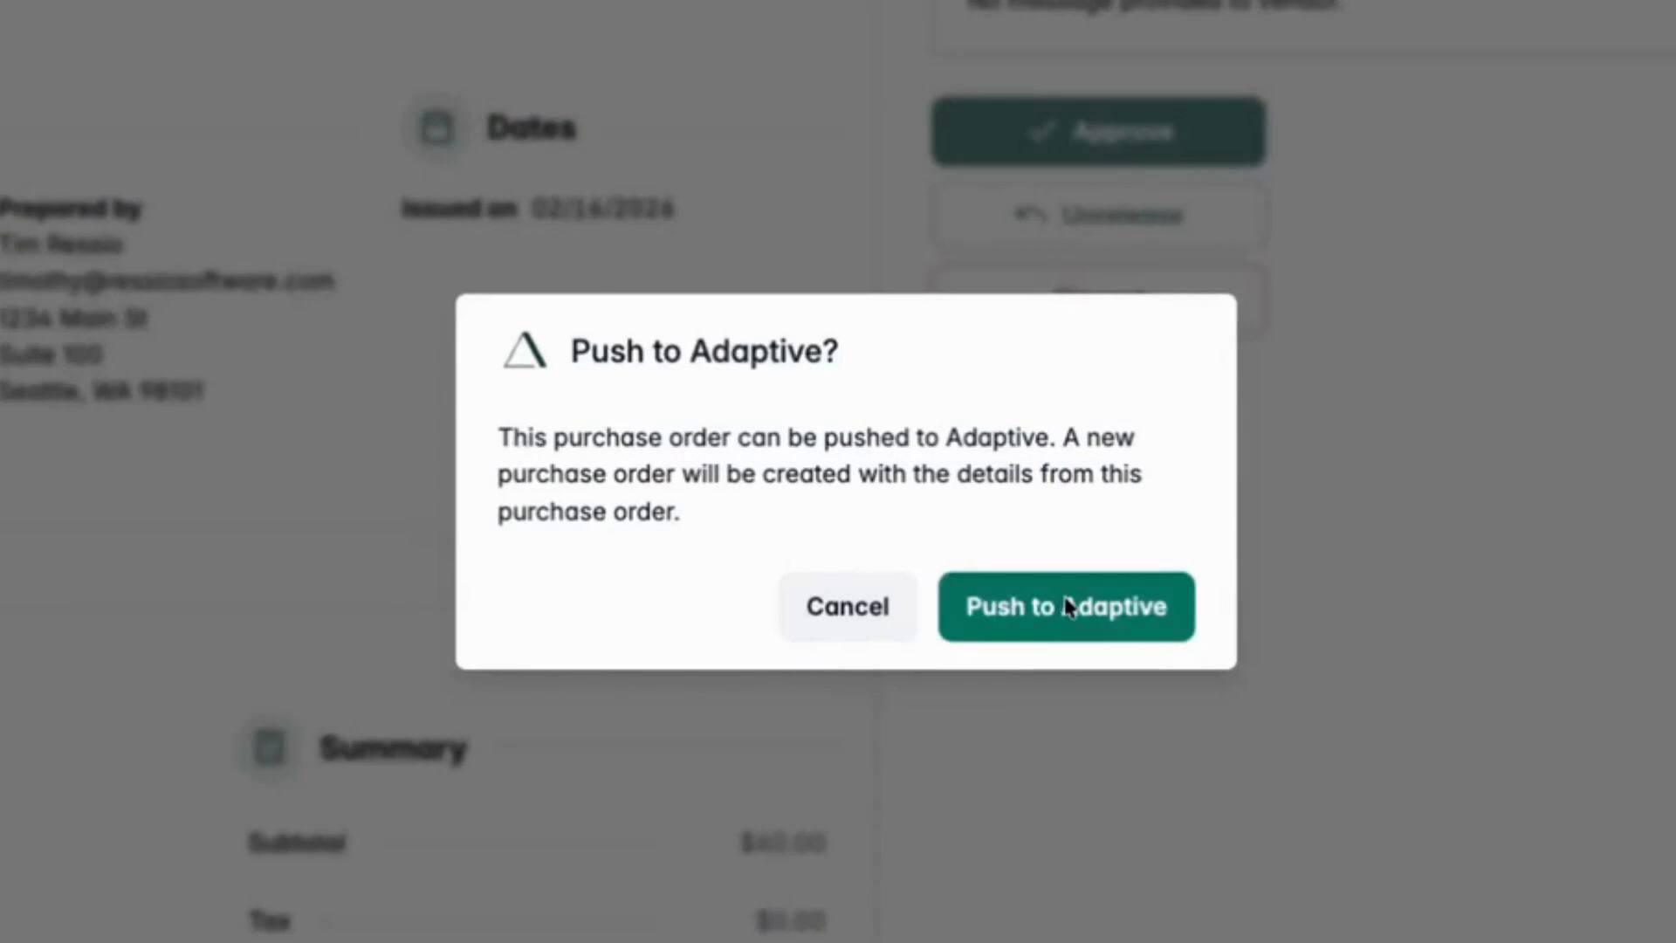
{"action": "left_click", "coordinate": [1062, 602]}
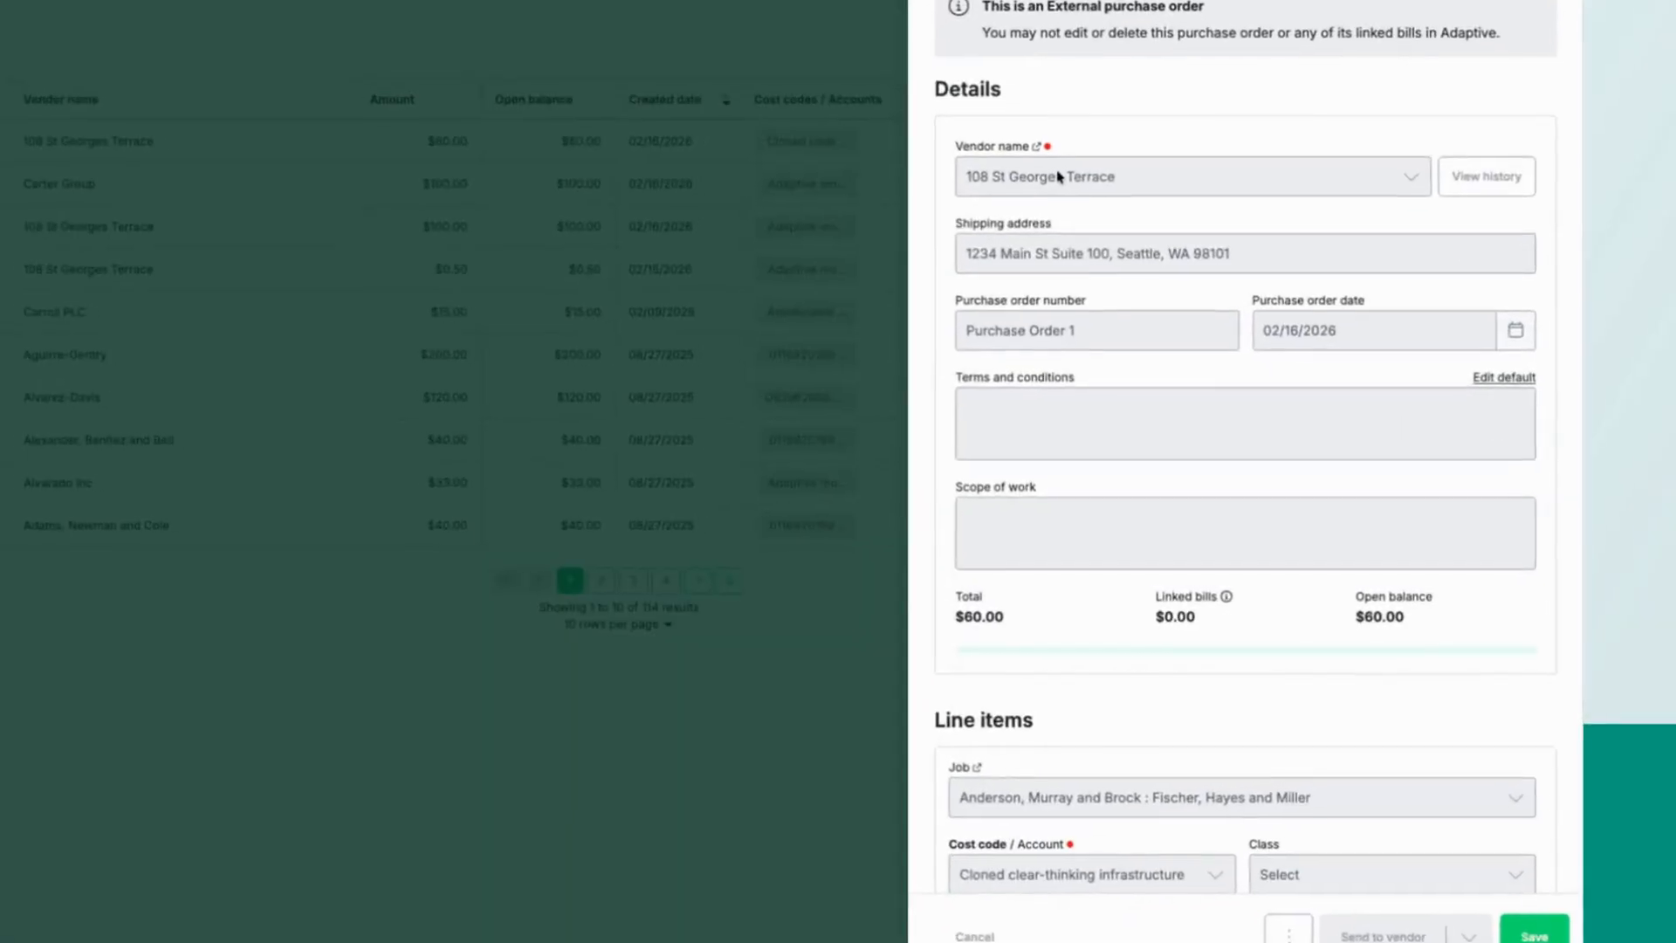
Review the pushed purchase order's job, cost code, amounts and total in Adaptive.
{"action": "scroll", "coordinate": [1226, 315], "scroll_direction": "down", "scroll_amount": 3}
{"action": "scroll", "coordinate": [1048, 216], "scroll_direction": "down", "scroll_amount": 3}
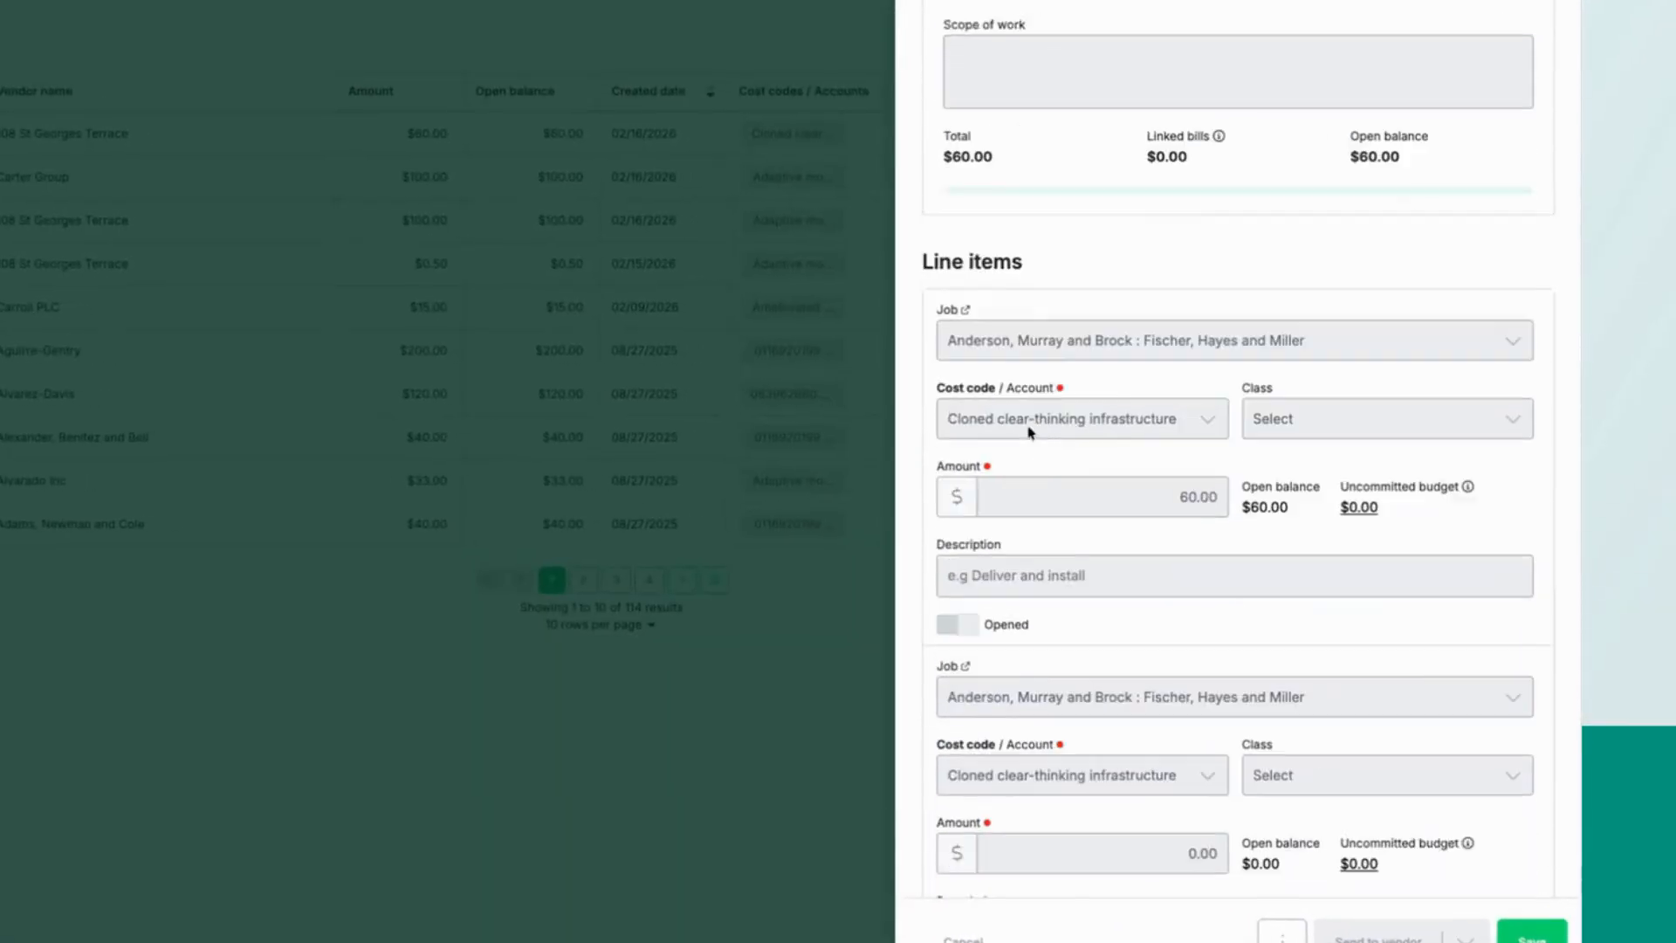
{"action": "scroll", "coordinate": [1082, 401], "scroll_direction": "down", "scroll_amount": 1}
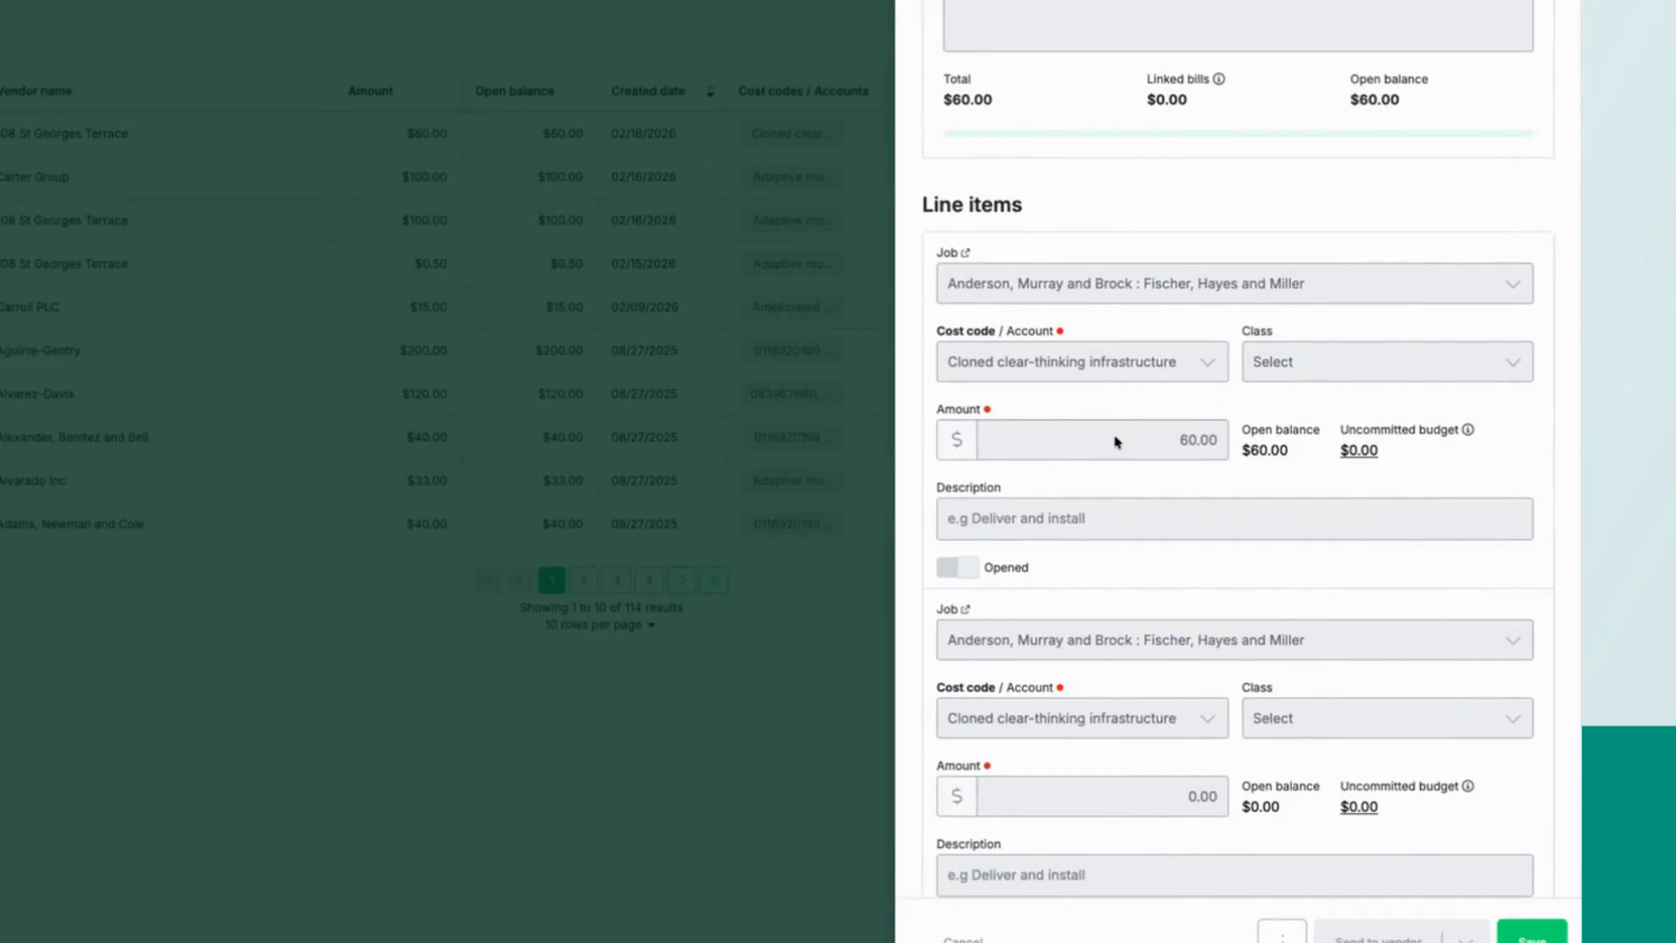
{"action": "scroll", "coordinate": [1115, 440], "scroll_direction": "down", "scroll_amount": 4}
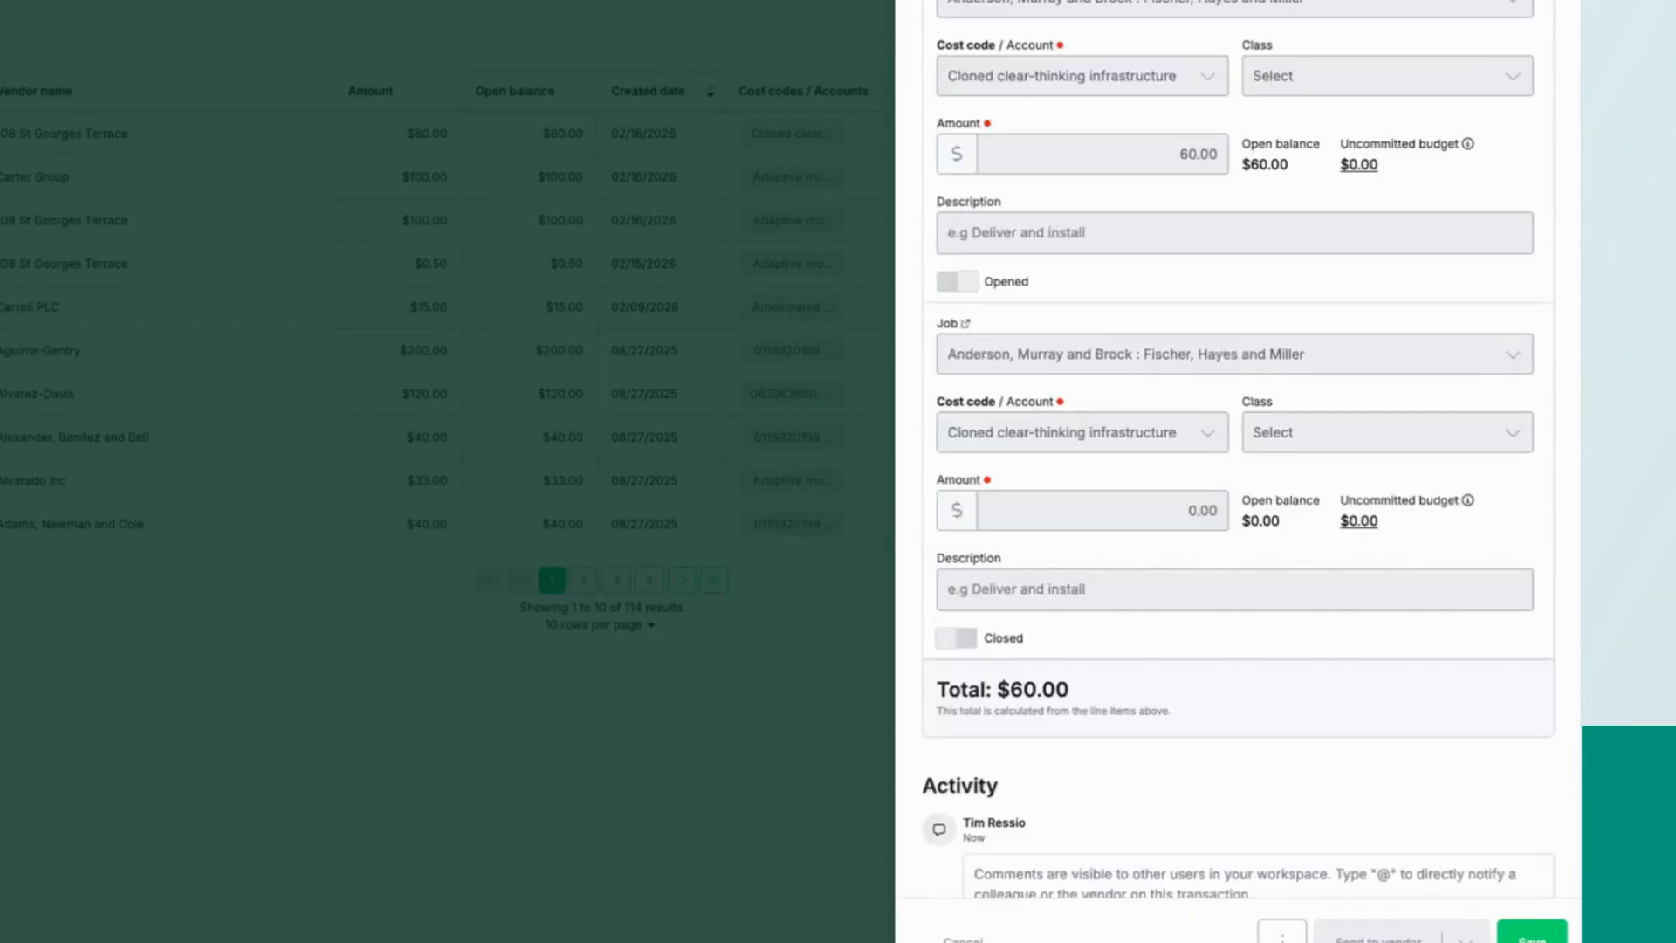